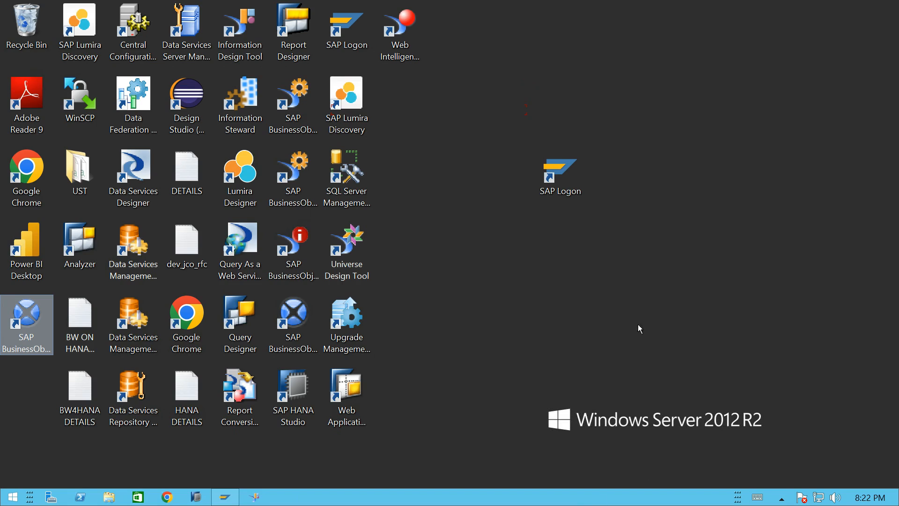
Launch SAP Logon from the desktop.
{"action": "left_click", "coordinate": [392, 185]}
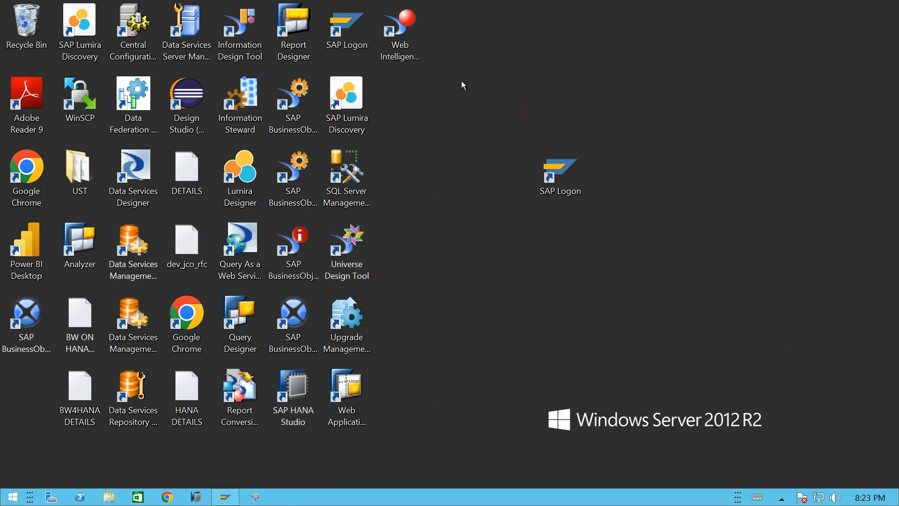
{"action": "left_click", "coordinate": [562, 176]}
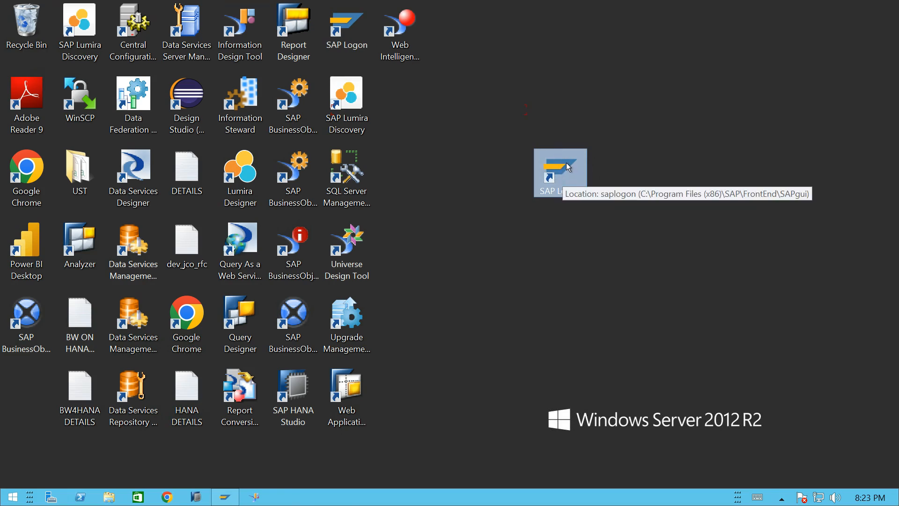
{"action": "double_click", "coordinate": [566, 162]}
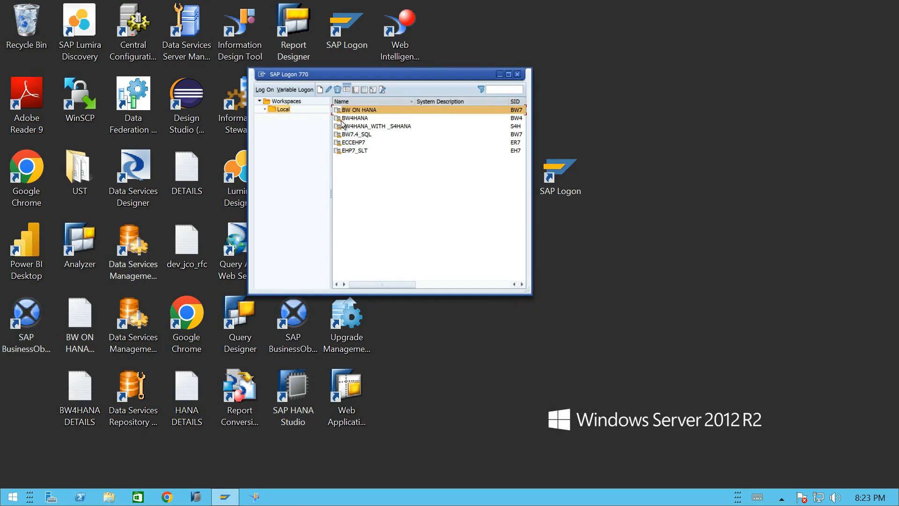
Examine the connection type options and system connection parameters for a new User Specified System entry, then dismiss it without creating anything.
{"action": "left_click", "coordinate": [321, 91]}
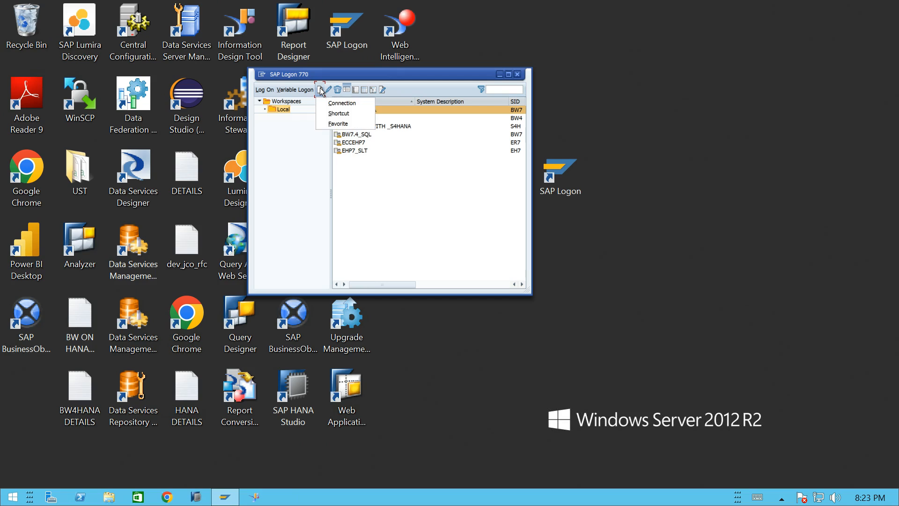
{"action": "left_click", "coordinate": [338, 103]}
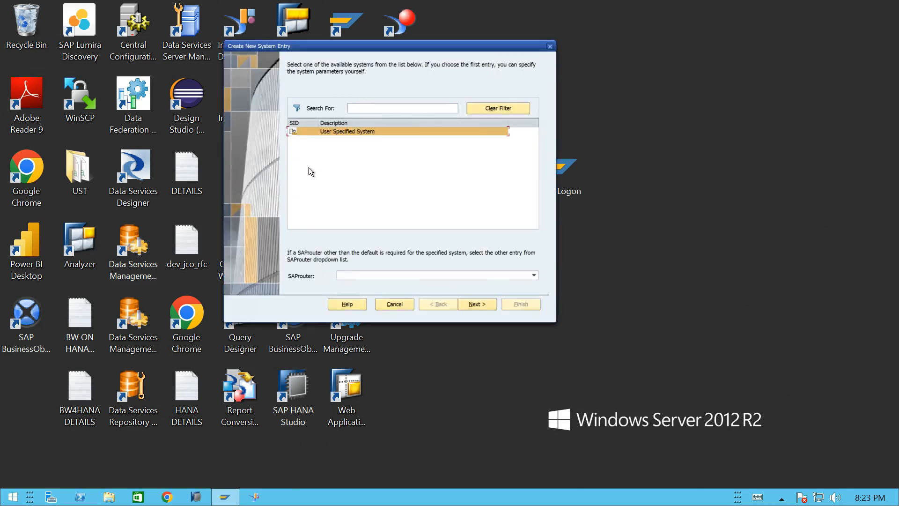
{"action": "left_click", "coordinate": [475, 304]}
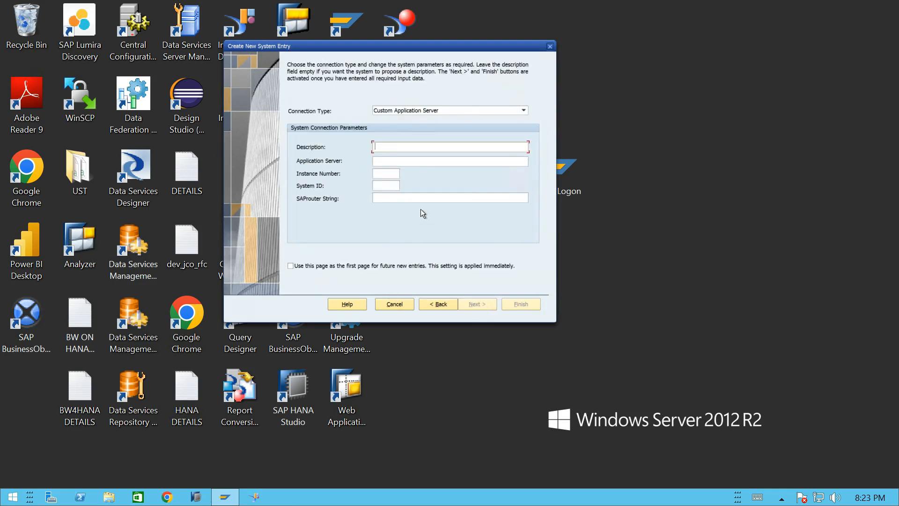
{"action": "left_click", "coordinate": [380, 161]}
{"action": "left_click", "coordinate": [382, 171]}
{"action": "left_click", "coordinate": [380, 183]}
{"action": "left_click", "coordinate": [392, 110]}
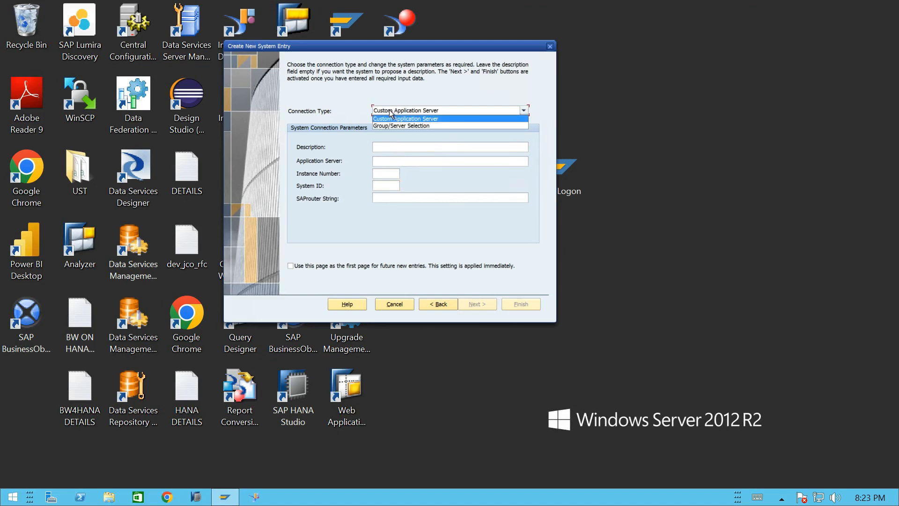
{"action": "left_click", "coordinate": [344, 125]}
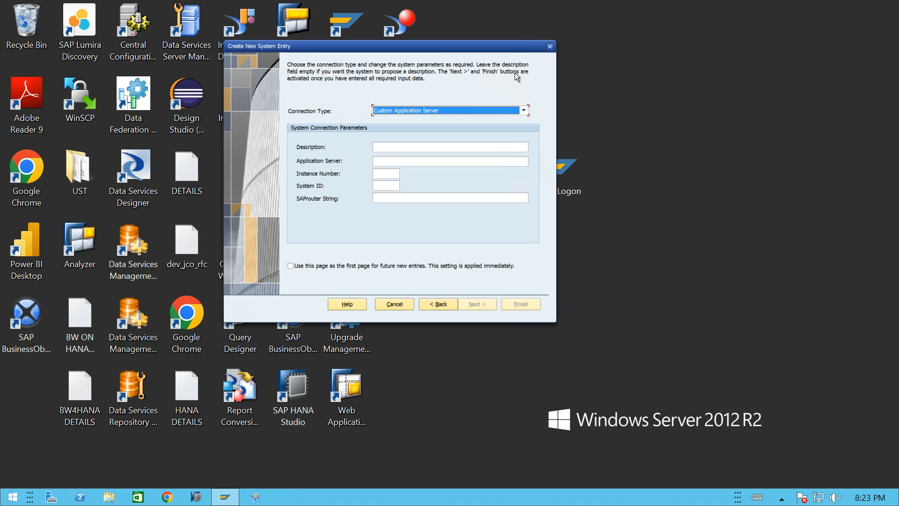
{"action": "left_click", "coordinate": [443, 304]}
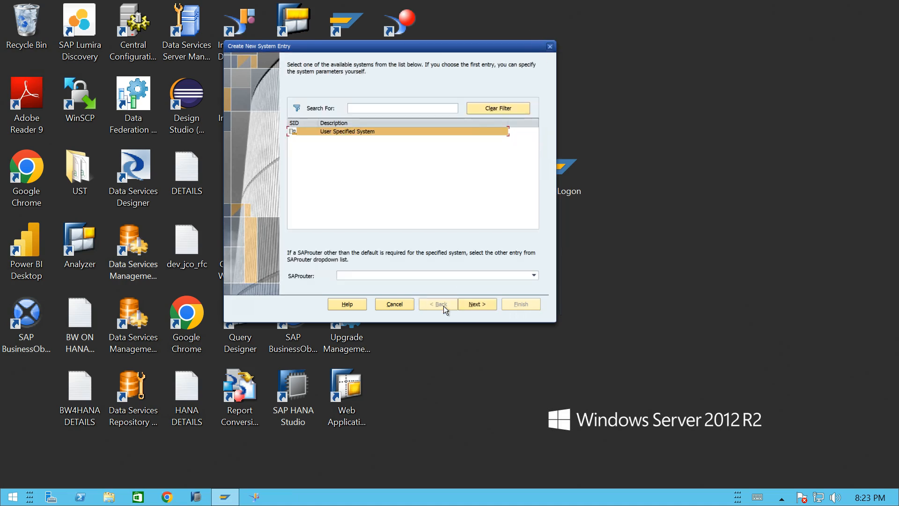
{"action": "left_click", "coordinate": [550, 47]}
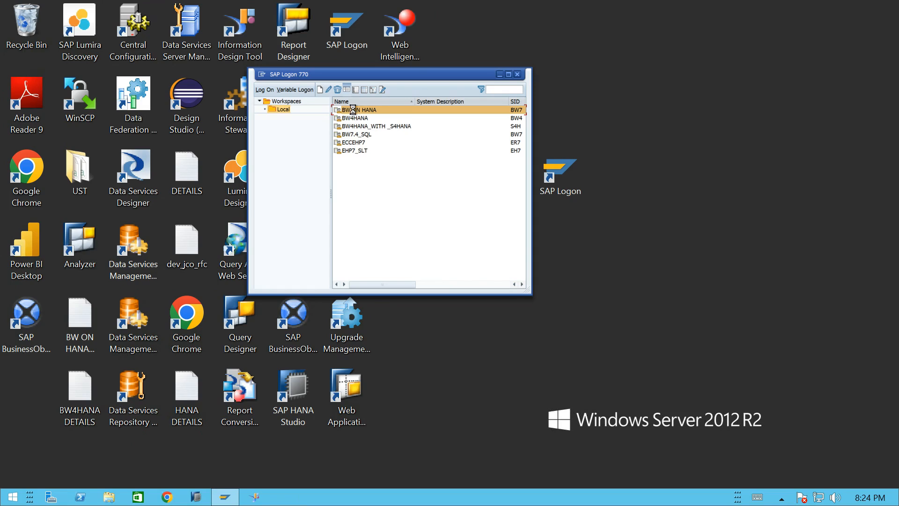
Log on to the BW ON HANA system with the user name and account password.
{"action": "double_click", "coordinate": [354, 110]}
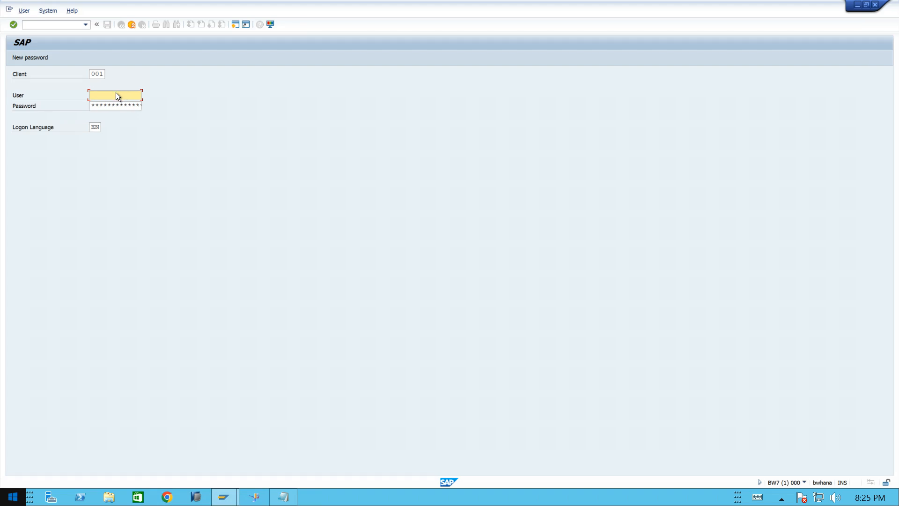
{"action": "type", "text": "best"}
{"action": "key", "text": "Tab"}
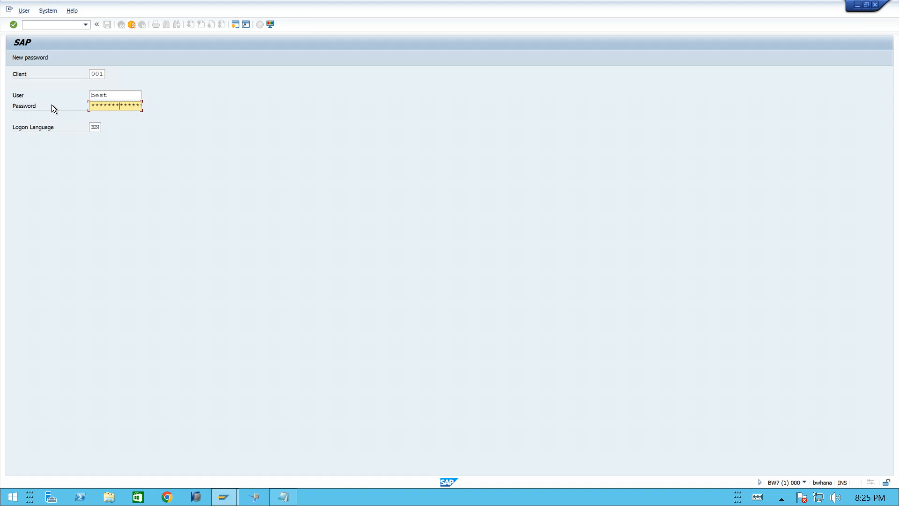
{"action": "key", "text": "Return"}
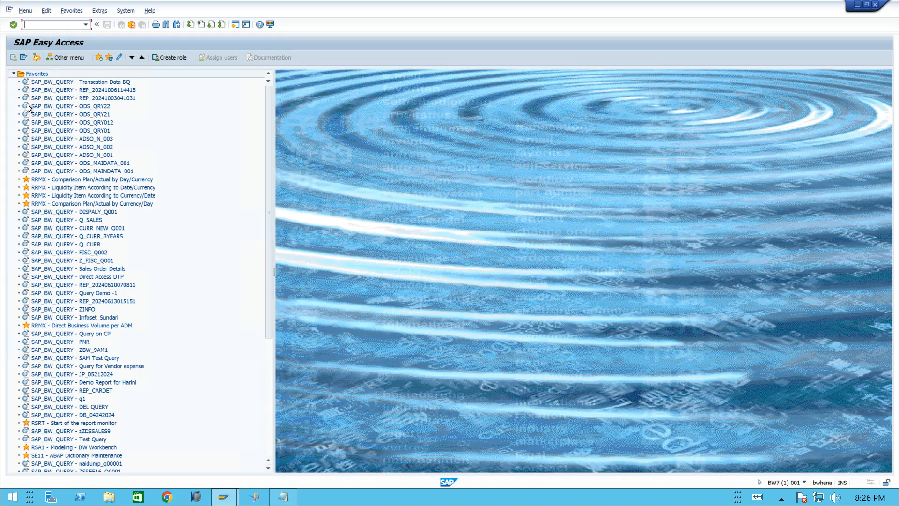
Examine the Favorites and SAP Menu folders and the available Easy Access commands, leaving the Favorites folder expanded.
{"action": "left_click", "coordinate": [26, 26]}
{"action": "left_click", "coordinate": [14, 74]}
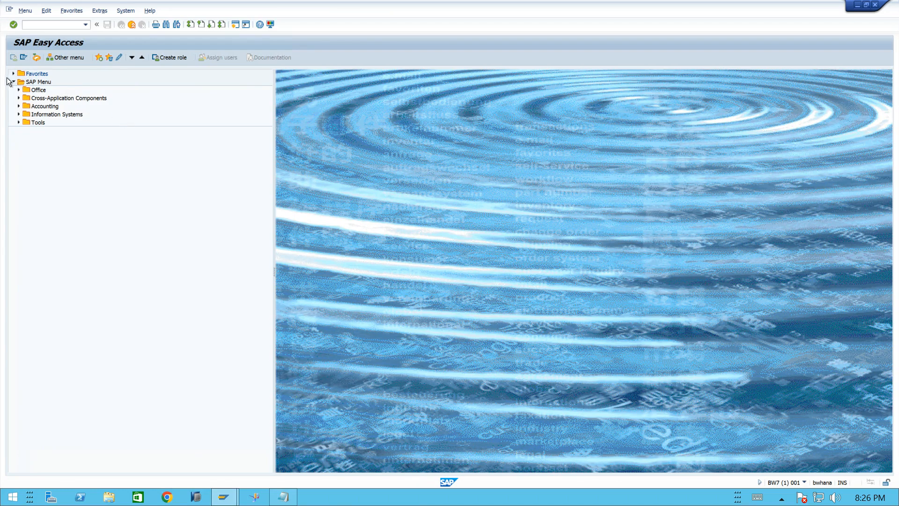
{"action": "double_click", "coordinate": [32, 74]}
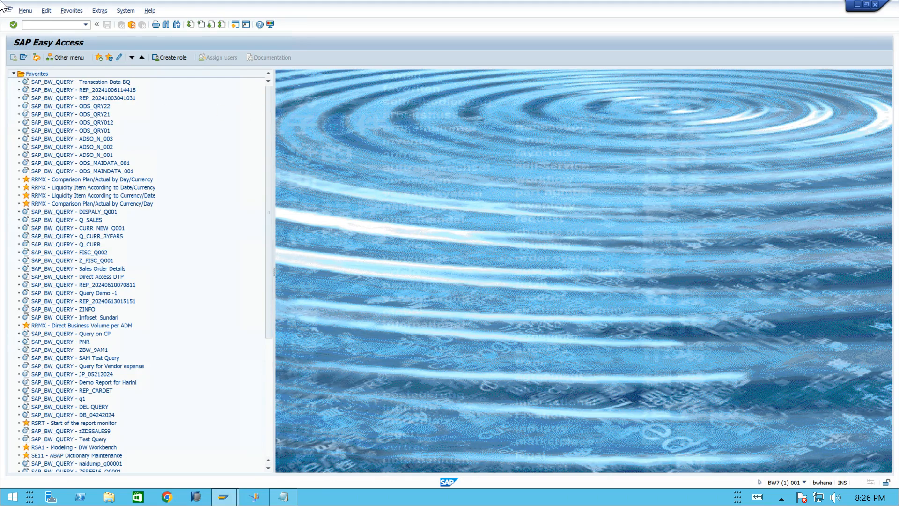
{"action": "left_click", "coordinate": [29, 12]}
{"action": "mouse_move", "coordinate": [45, 12]}
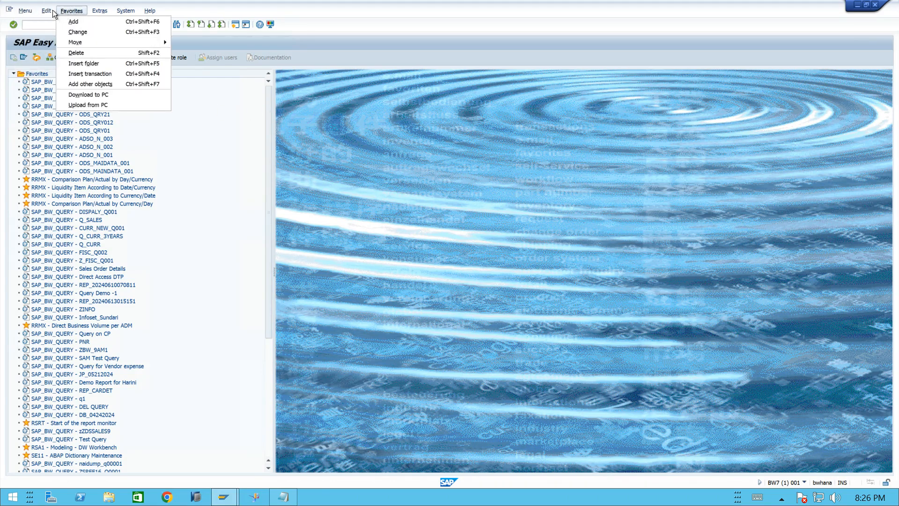
{"action": "mouse_move", "coordinate": [150, 10]}
{"action": "left_click", "coordinate": [386, 201]}
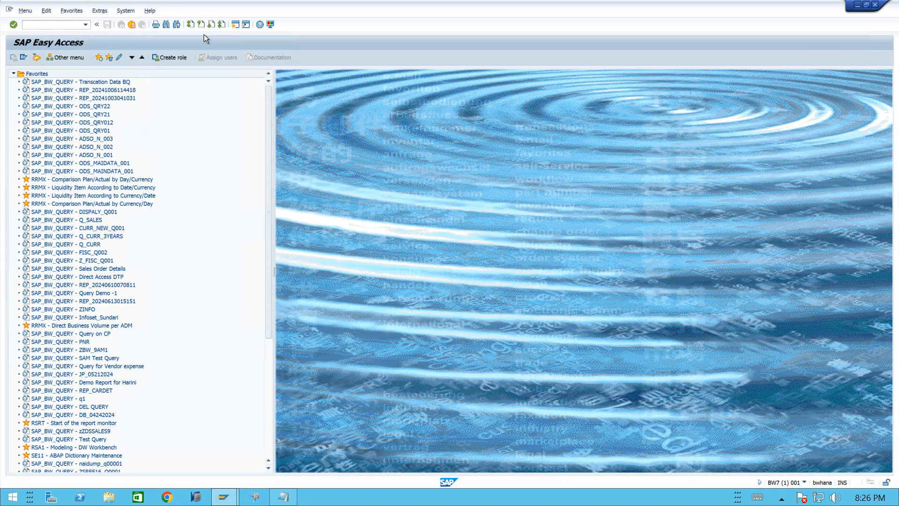
Open a second session and view its system, client and user details.
{"action": "left_click", "coordinate": [235, 25]}
{"action": "left_click", "coordinate": [233, 25]}
{"action": "left_click", "coordinate": [805, 483]}
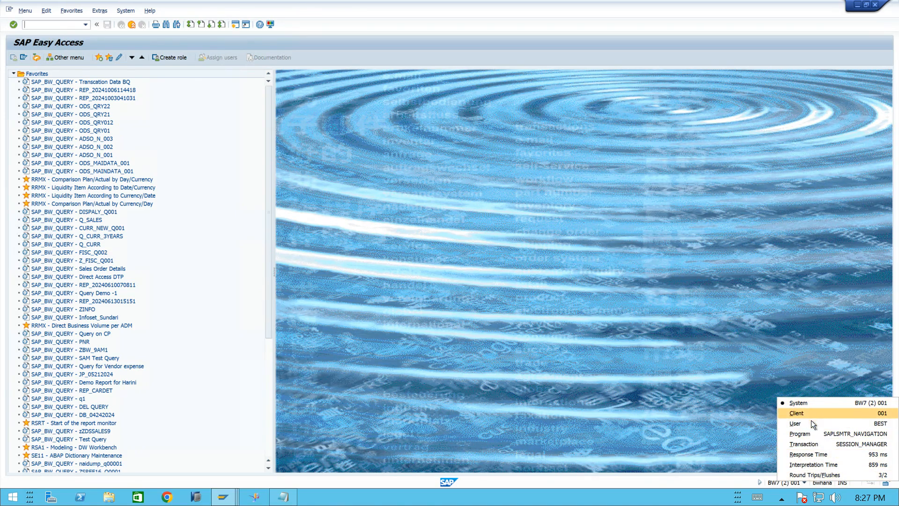
{"action": "left_click", "coordinate": [469, 257]}
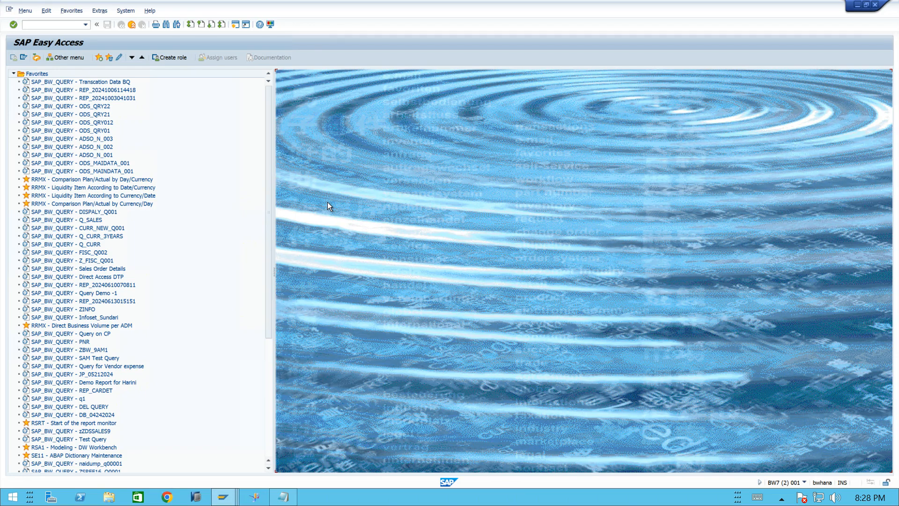
Run transaction RSA1 and show the InfoObjects tree in the Data Warehousing Workbench.
{"action": "left_click", "coordinate": [57, 25]}
{"action": "type", "text": "RSA1"}
{"action": "key", "text": "Return"}
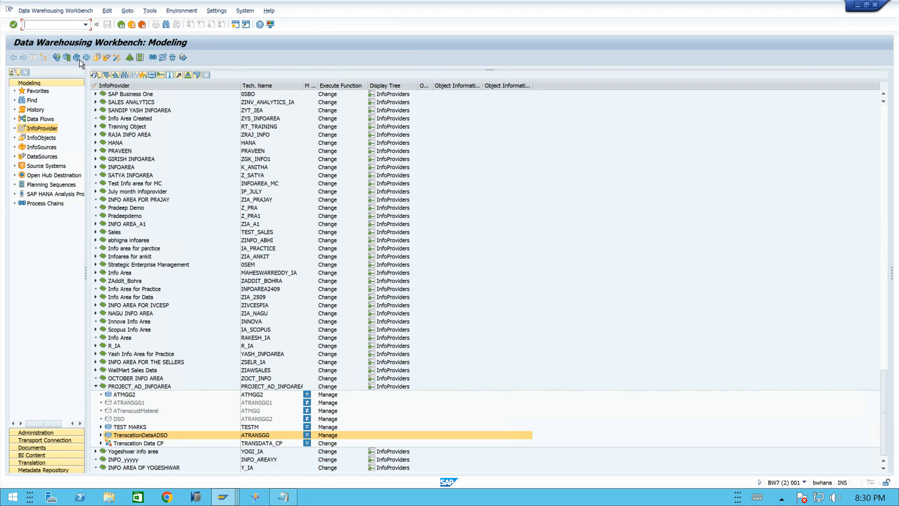
{"action": "left_click", "coordinate": [49, 138]}
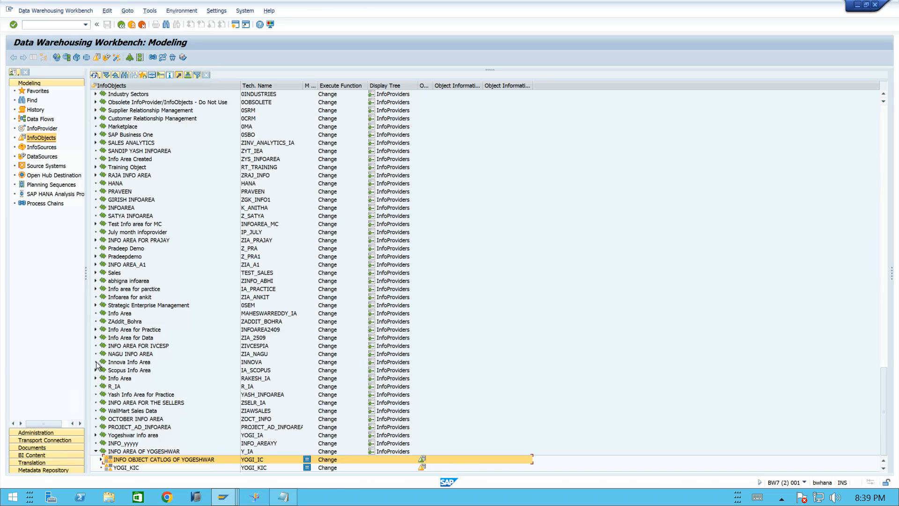
{"action": "left_click", "coordinate": [104, 96]}
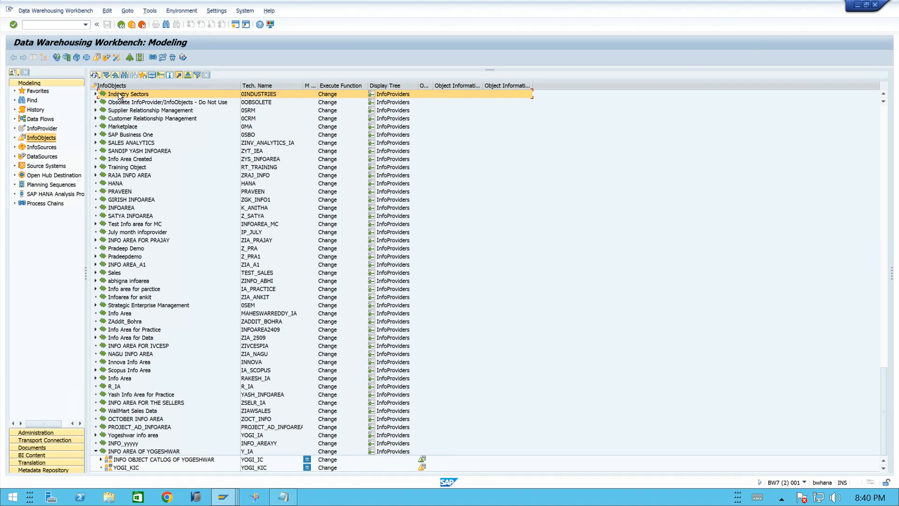
{"action": "right_click", "coordinate": [446, 151]}
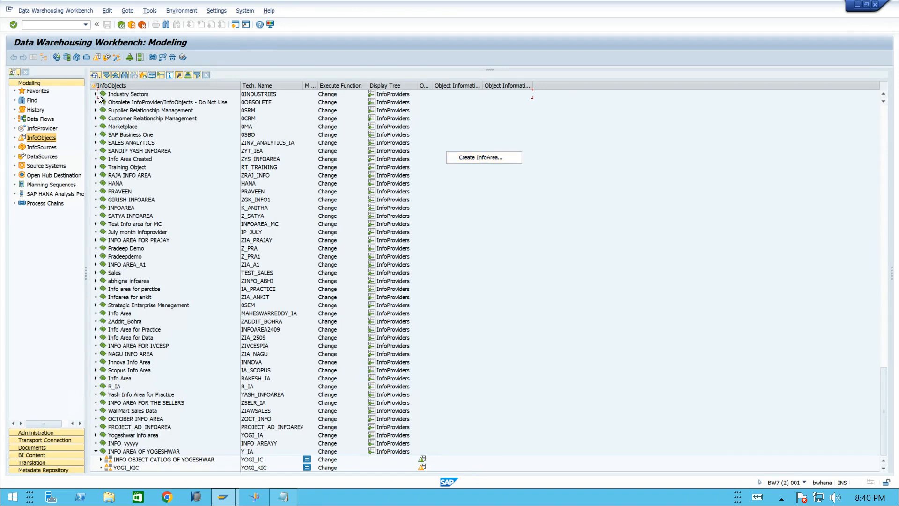
{"action": "left_click", "coordinate": [132, 95]}
{"action": "right_click", "coordinate": [133, 96]}
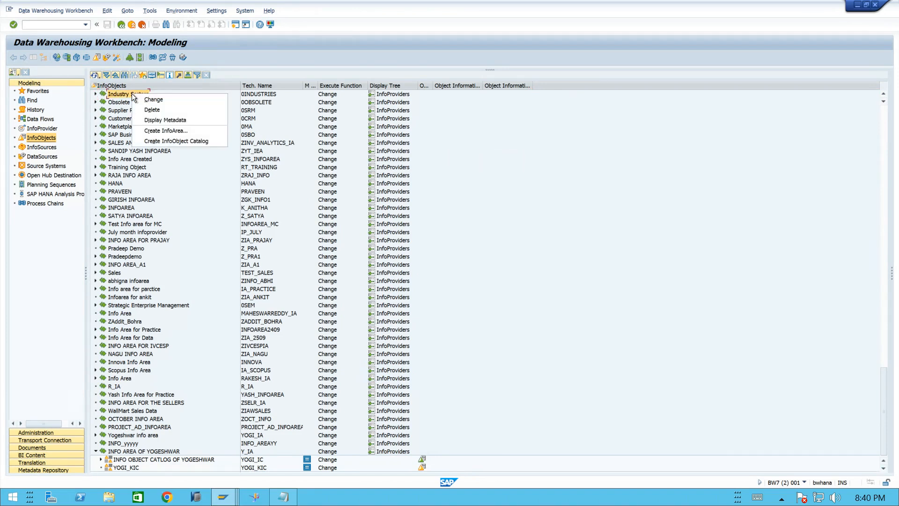
{"action": "left_click", "coordinate": [181, 143]}
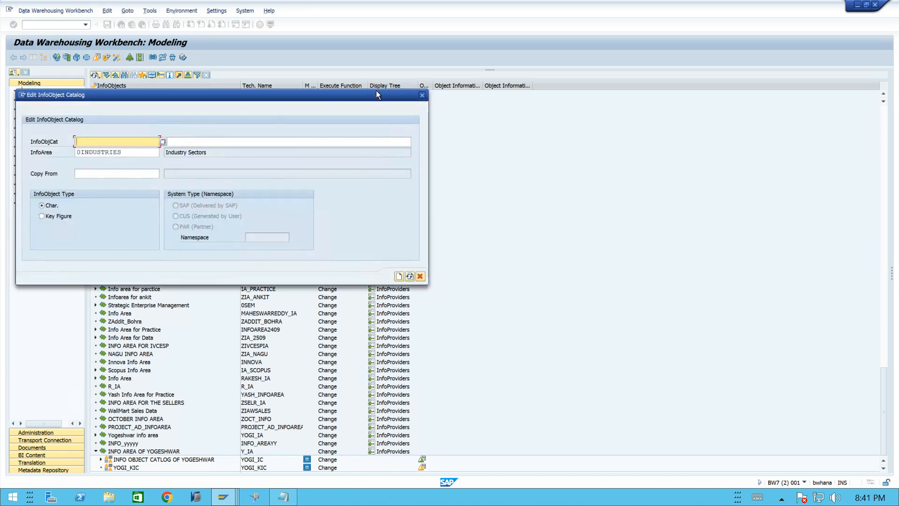
{"action": "left_click", "coordinate": [423, 94]}
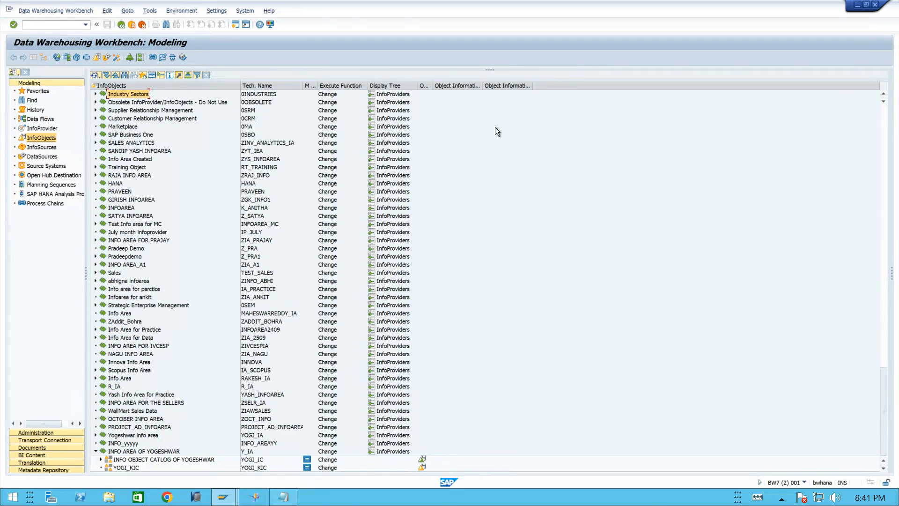
Start a new InfoArea in the InfoObjects tree and enter Vechile Objects as its technical name.
{"action": "right_click", "coordinate": [521, 131]}
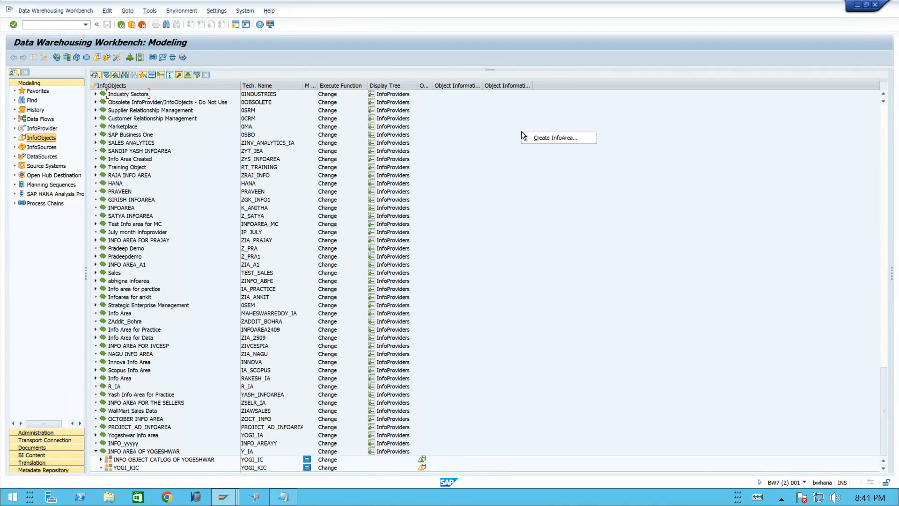
{"action": "left_click", "coordinate": [553, 140]}
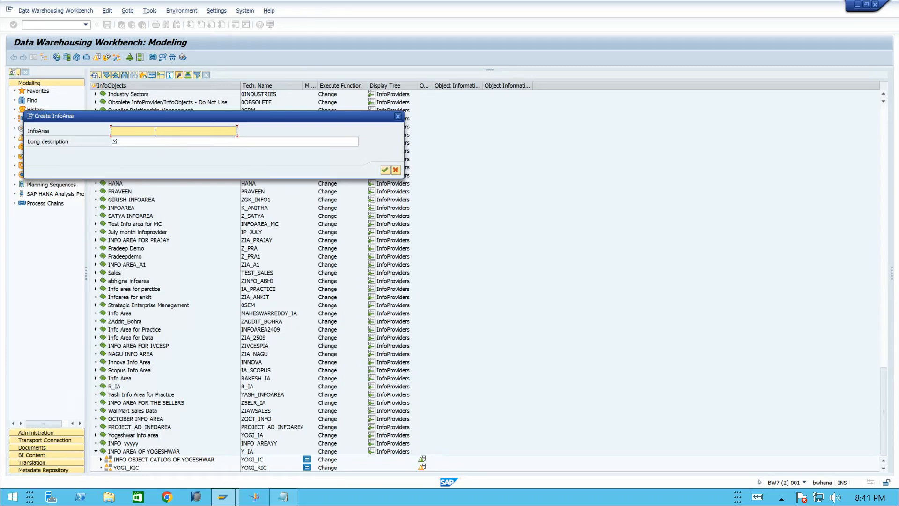
{"action": "type", "text": "Dler Chars"}
{"action": "key", "text": "BackSpace"}
{"action": "key", "text": "BackSpace"}
{"action": "key", "text": "BackSpace"}
{"action": "key", "text": "BackSpace"}
{"action": "key", "text": "BackSpace"}
{"action": "key", "text": "BackSpace"}
{"action": "key", "text": "BackSpace"}
{"action": "key", "text": "BackSpace"}
{"action": "key", "text": "BackSpace"}
{"action": "key", "text": "BackSpace"}
{"action": "key", "text": "BackSpace"}
{"action": "type", "text": "V"}
{"action": "type", "text": "hi"}
{"action": "key", "text": "BackSpace"}
{"action": "key", "text": "BackSpace"}
{"action": "type", "text": "echile Objects"}
Copy the InfoArea name Vechile Objects into the long description and try to create the InfoArea.
{"action": "left_click_drag", "start_coordinate": [112, 131], "coordinate": [161, 128]}
{"action": "left_click", "coordinate": [159, 130]}
{"action": "left_click", "coordinate": [174, 142]}
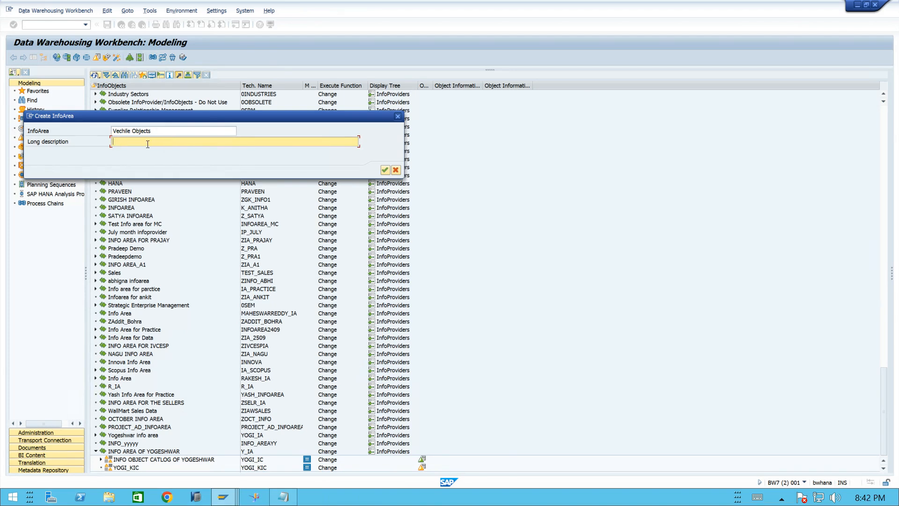
{"action": "left_click_drag", "start_coordinate": [164, 131], "coordinate": [104, 129]}
{"action": "key", "text": "ctrl+c"}
{"action": "left_click", "coordinate": [154, 141]}
{"action": "key", "text": "ctrl+v"}
{"action": "left_click", "coordinate": [384, 170]}
{"action": "left_click", "coordinate": [384, 170]}
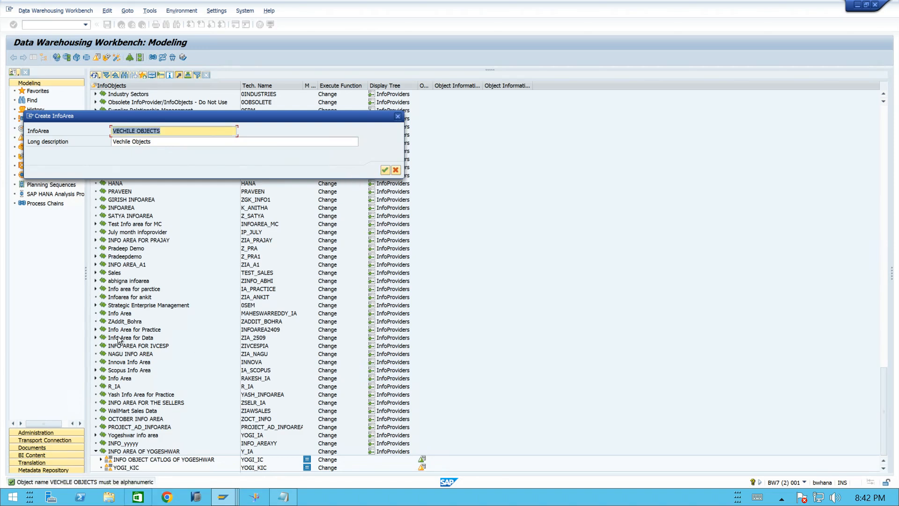
Remove the space from the technical name VECHILE OBJECTS and create the InfoArea.
{"action": "left_click", "coordinate": [139, 135]}
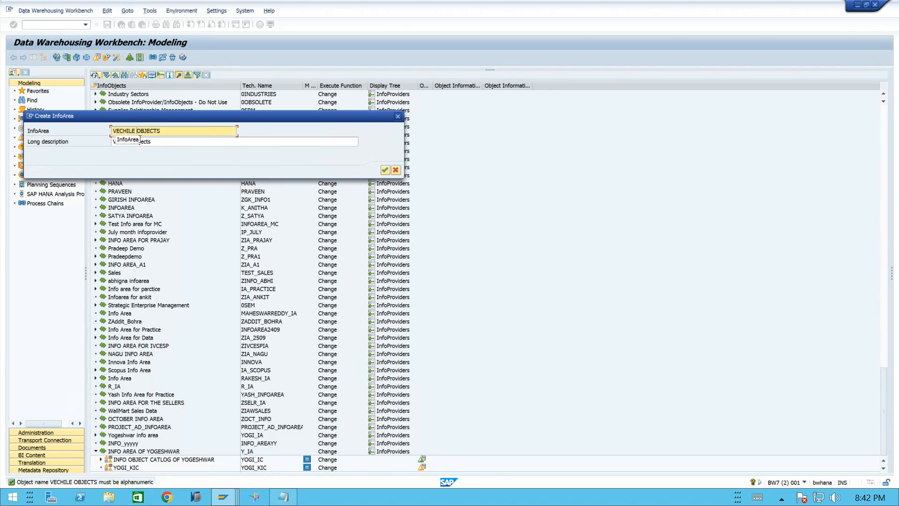
{"action": "key", "text": "BackSpace"}
{"action": "left_click", "coordinate": [385, 170]}
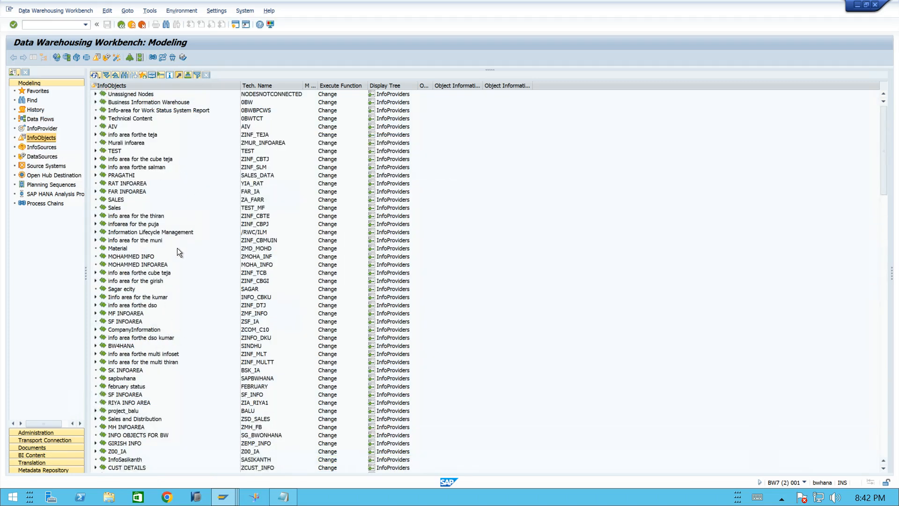
Search the InfoObjects tree for vehicle in both technical names and descriptions, then close the object search.
{"action": "scroll", "coordinate": [177, 248], "scroll_direction": "down", "scroll_amount": 1}
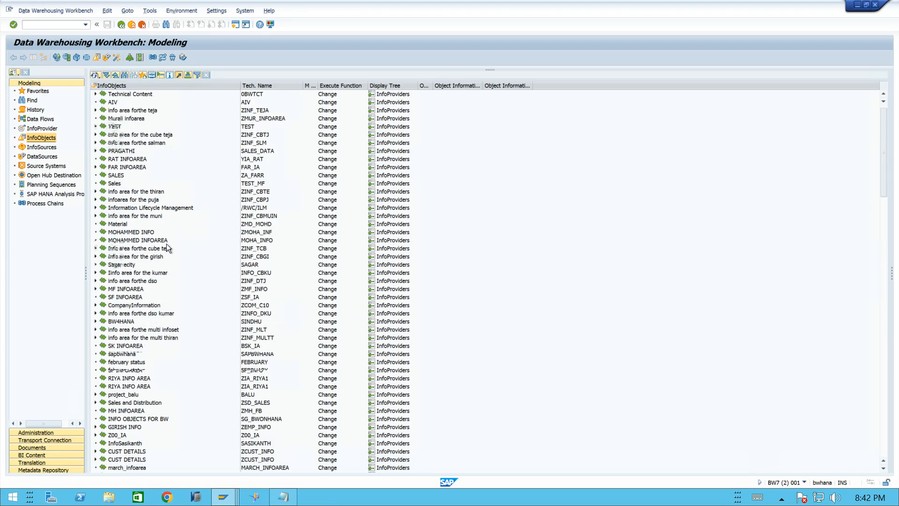
{"action": "scroll", "coordinate": [168, 240], "scroll_direction": "up", "scroll_amount": 1}
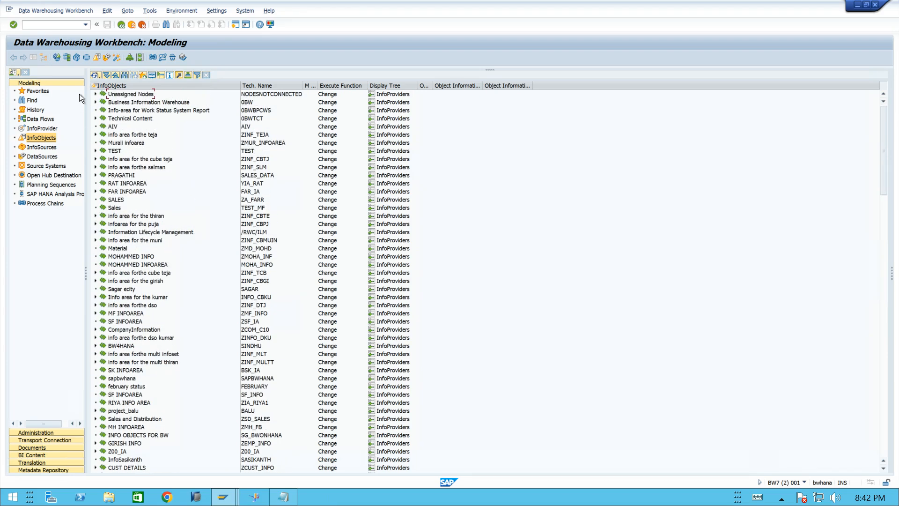
{"action": "left_click", "coordinate": [125, 76]}
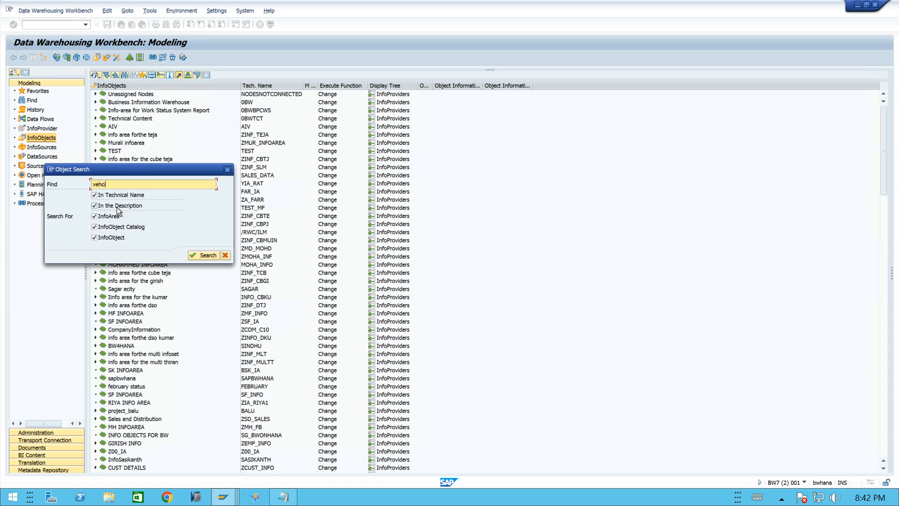
{"action": "type", "text": "vehicle"}
{"action": "key", "text": "Return"}
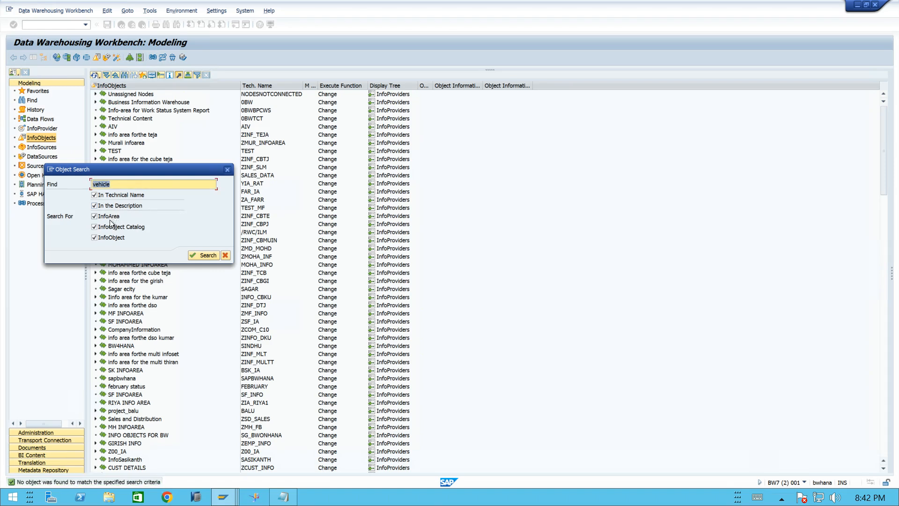
{"action": "left_click", "coordinate": [195, 254]}
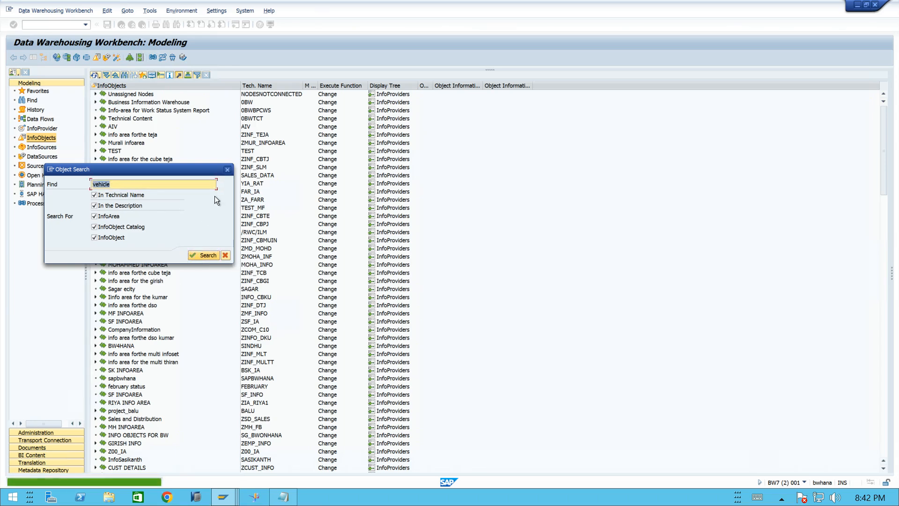
{"action": "left_click", "coordinate": [229, 169]}
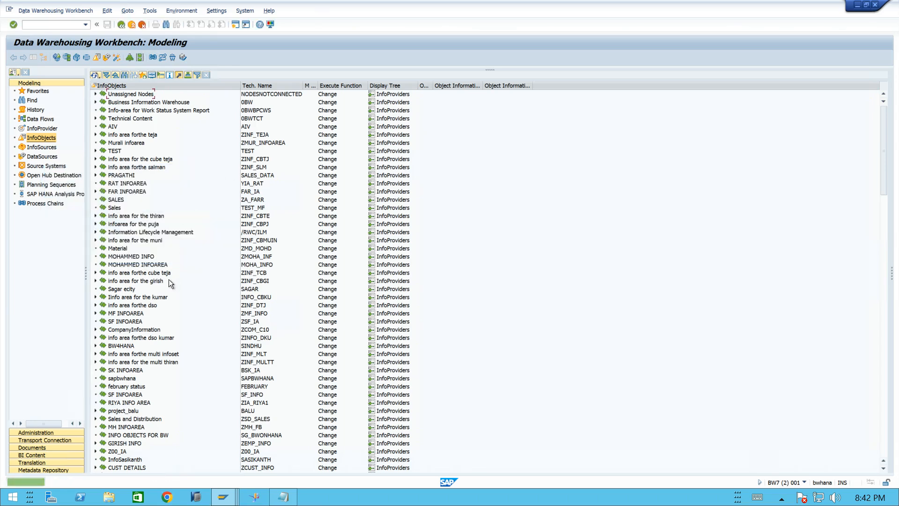
Search the InfoObjects tree again with the wildcard term veh* and close the object search.
{"action": "scroll", "coordinate": [169, 279], "scroll_direction": "down", "scroll_amount": 1}
{"action": "scroll", "coordinate": [168, 281], "scroll_direction": "down", "scroll_amount": 3}
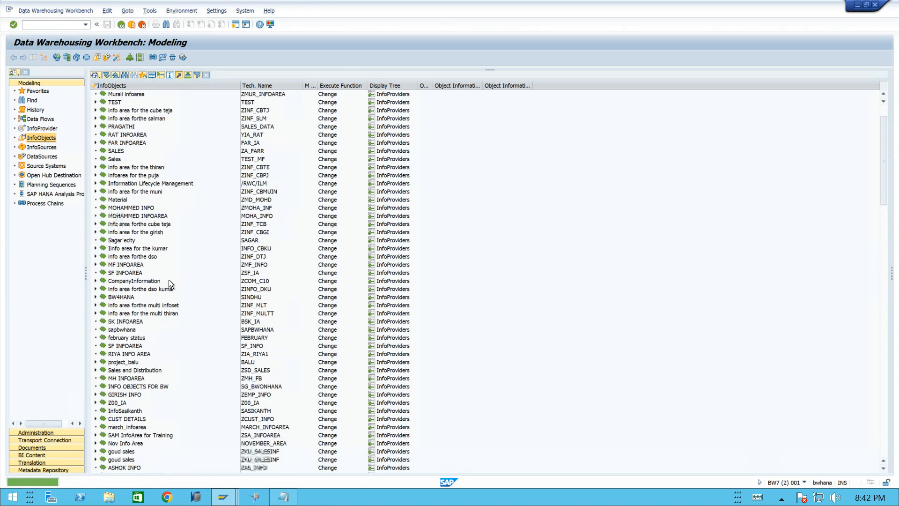
{"action": "scroll", "coordinate": [164, 151], "scroll_direction": "down", "scroll_amount": 1}
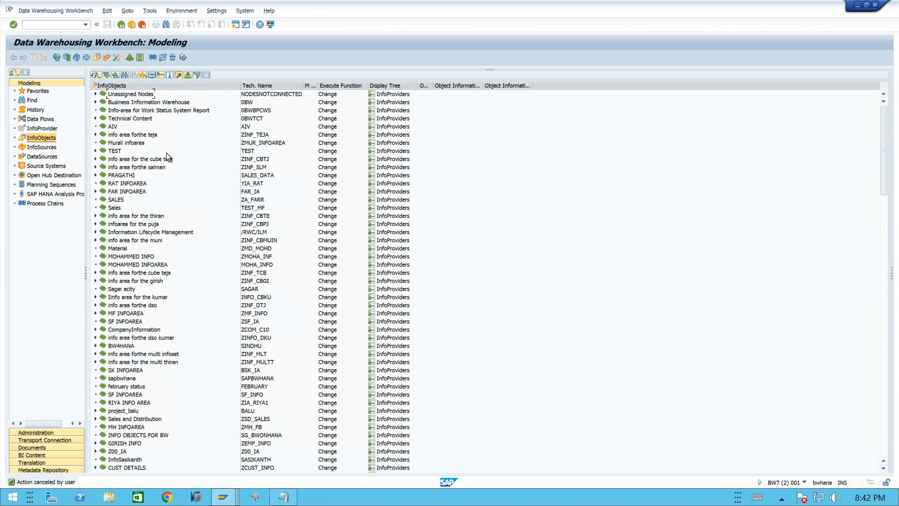
{"action": "left_click", "coordinate": [124, 75]}
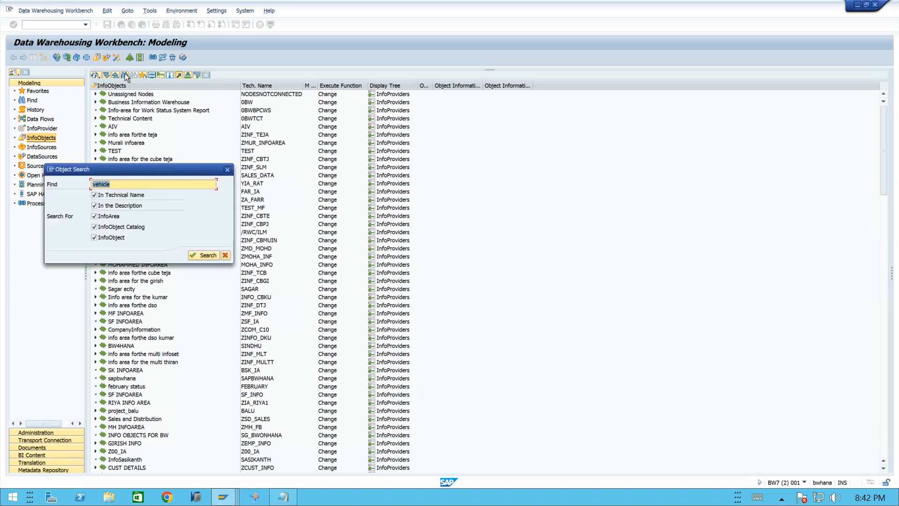
{"action": "left_click", "coordinate": [135, 185]}
{"action": "key", "text": "BackSpace"}
{"action": "key", "text": "BackSpace"}
{"action": "key", "text": "BackSpace"}
{"action": "type", "text": "*"}
{"action": "left_click", "coordinate": [207, 255]}
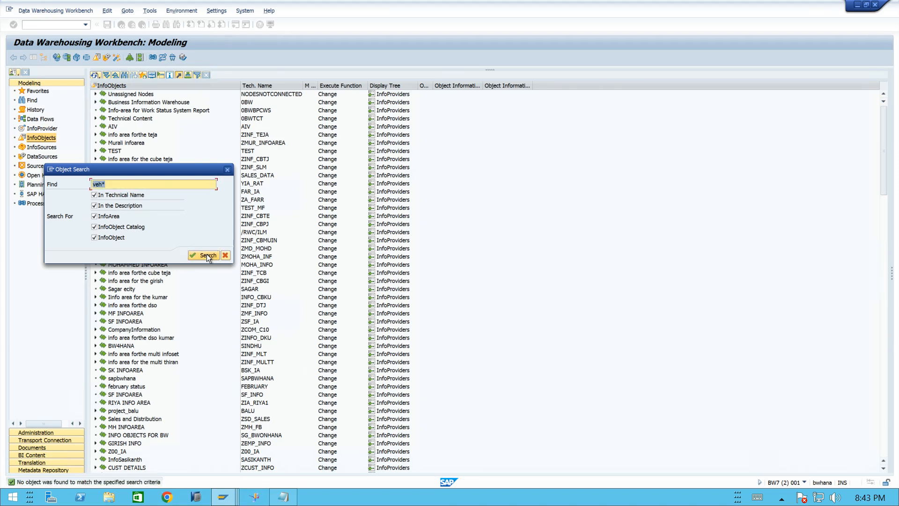
{"action": "left_click", "coordinate": [227, 170]}
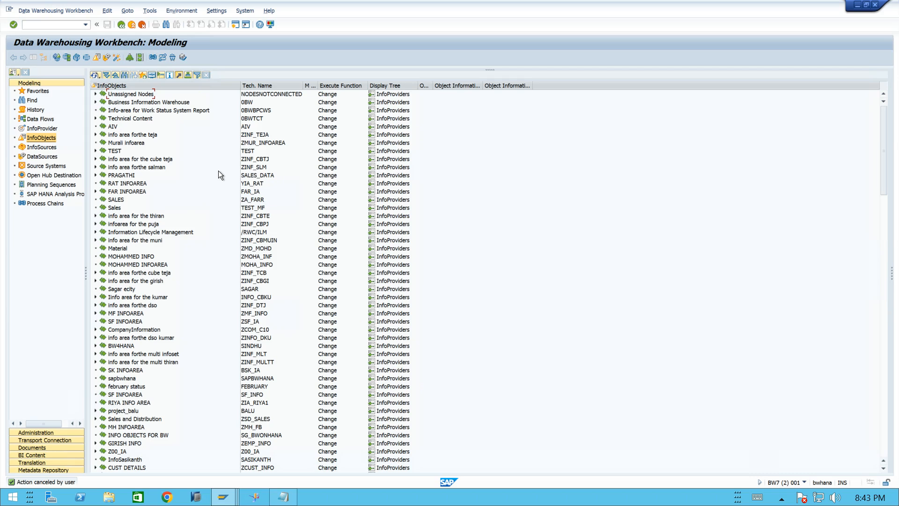
Display the system status and examine its server name, operating system and database system, then close it.
{"action": "left_click", "coordinate": [804, 483]}
{"action": "left_click", "coordinate": [634, 290]}
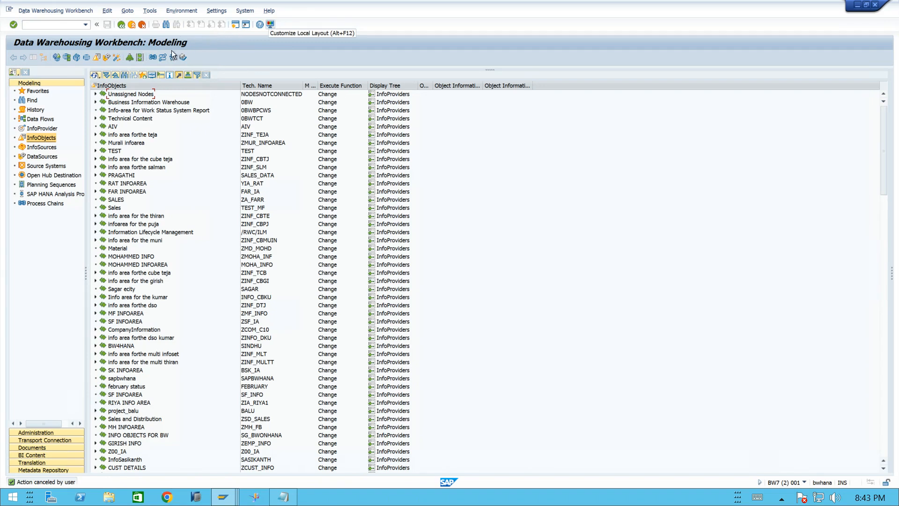
{"action": "left_click", "coordinate": [241, 12]}
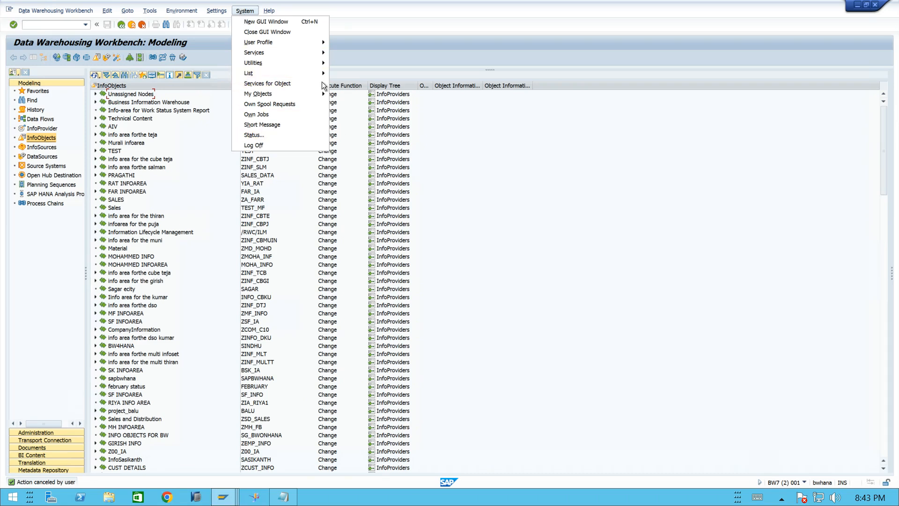
{"action": "left_click", "coordinate": [260, 135]}
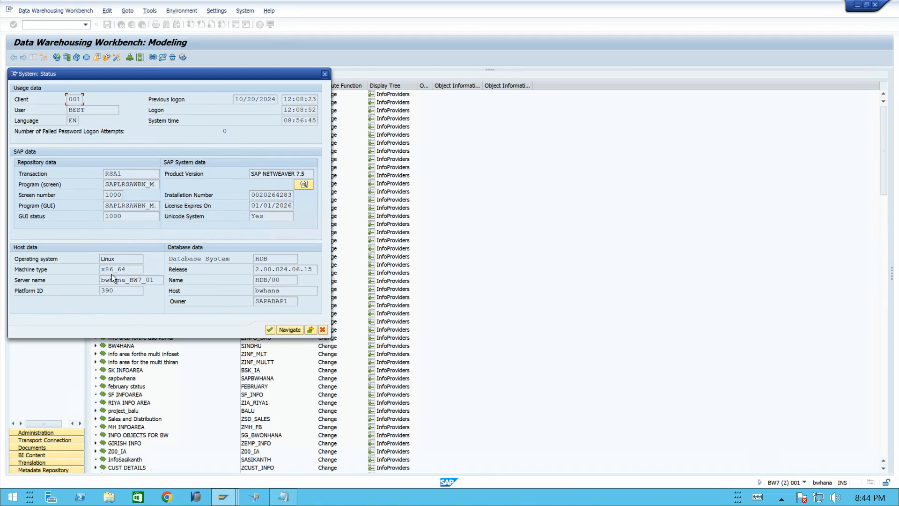
{"action": "left_click_drag", "start_coordinate": [100, 279], "coordinate": [149, 278]}
{"action": "left_click", "coordinate": [116, 258]}
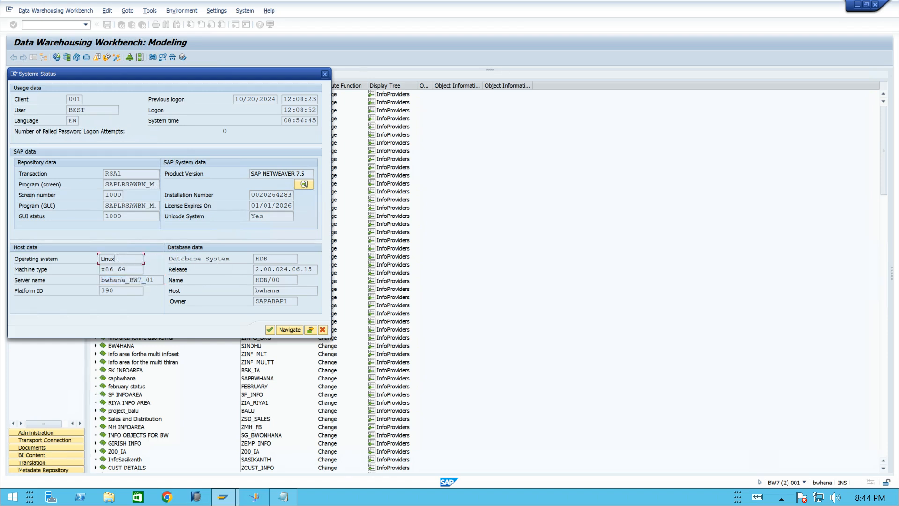
{"action": "double_click", "coordinate": [260, 259]}
{"action": "left_click", "coordinate": [322, 329]}
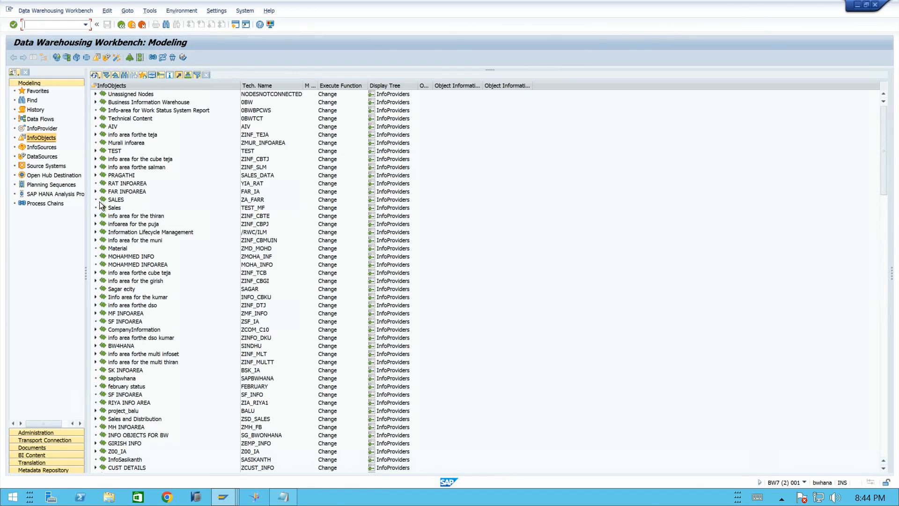
Clear the SAP GUI, SAP Logon and Notepad windows off the desktop and start SAP HANA Studio.
{"action": "left_click", "coordinate": [857, 6]}
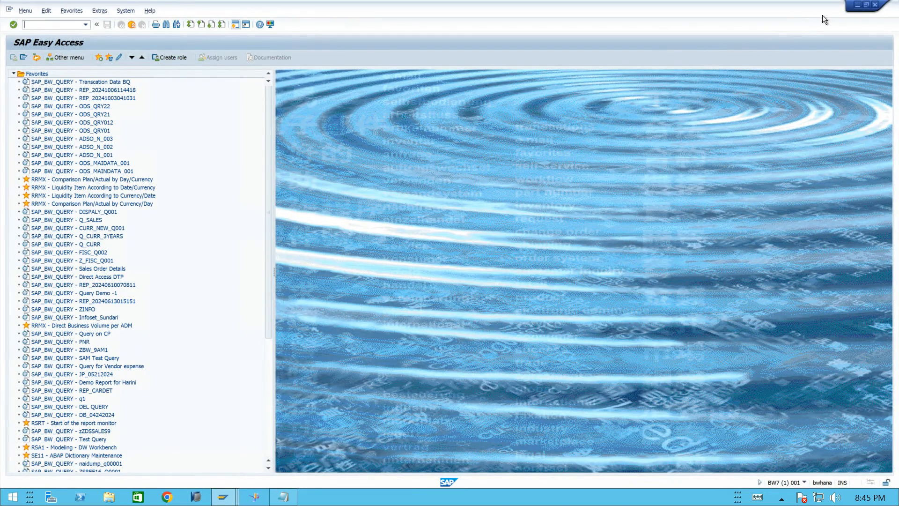
{"action": "left_click", "coordinate": [858, 5]}
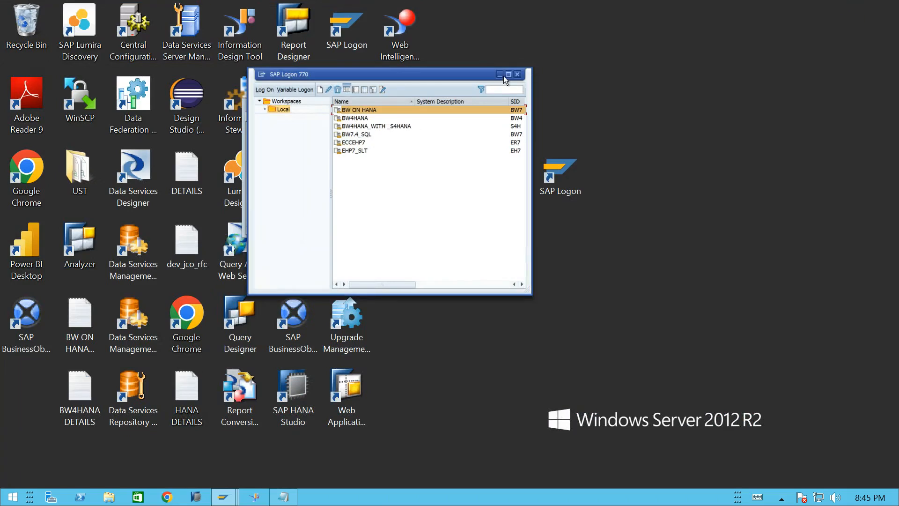
{"action": "left_click", "coordinate": [517, 74]}
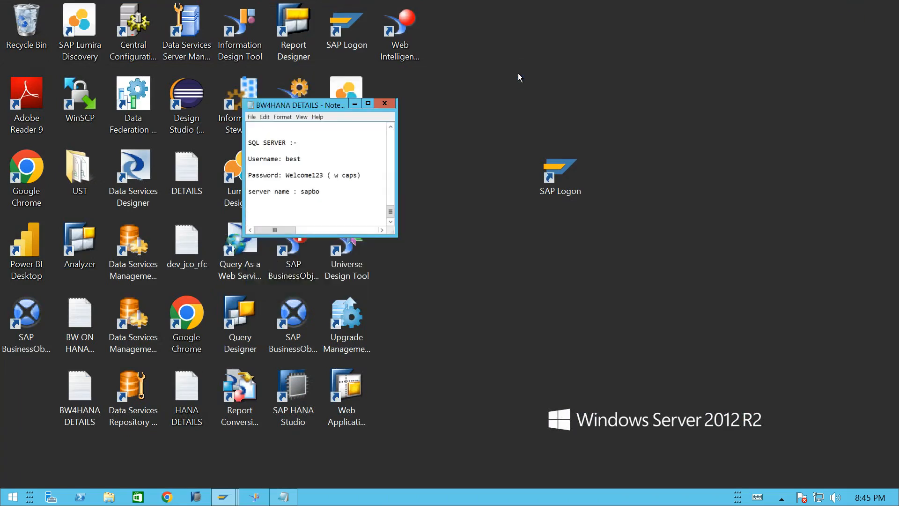
{"action": "left_click", "coordinate": [355, 104]}
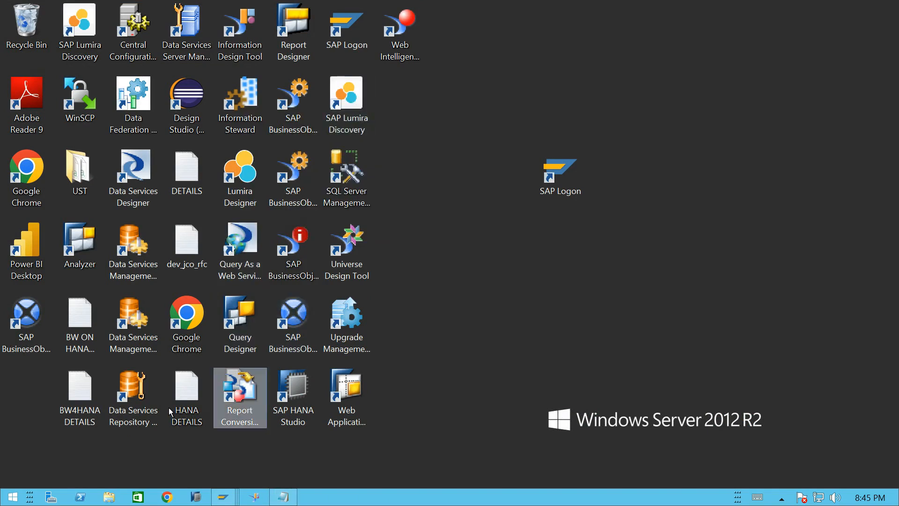
{"action": "left_click", "coordinate": [305, 390]}
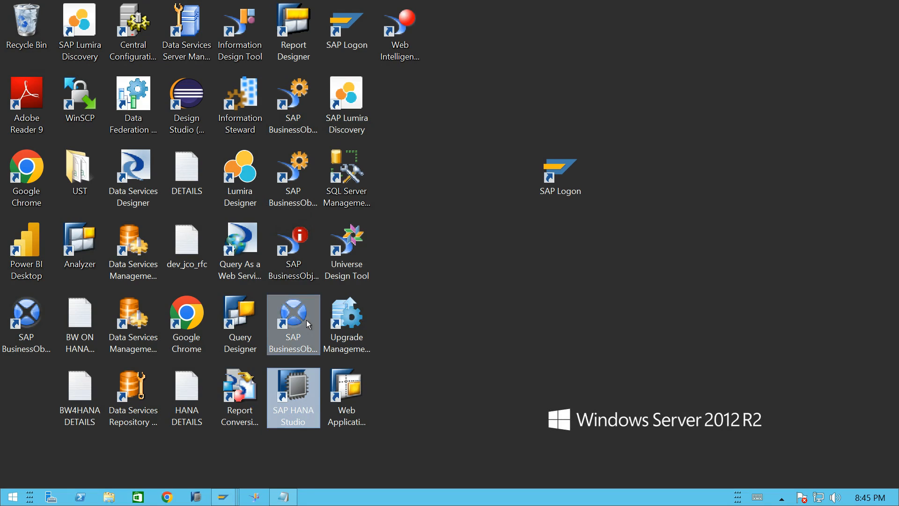
{"action": "double_click", "coordinate": [296, 392]}
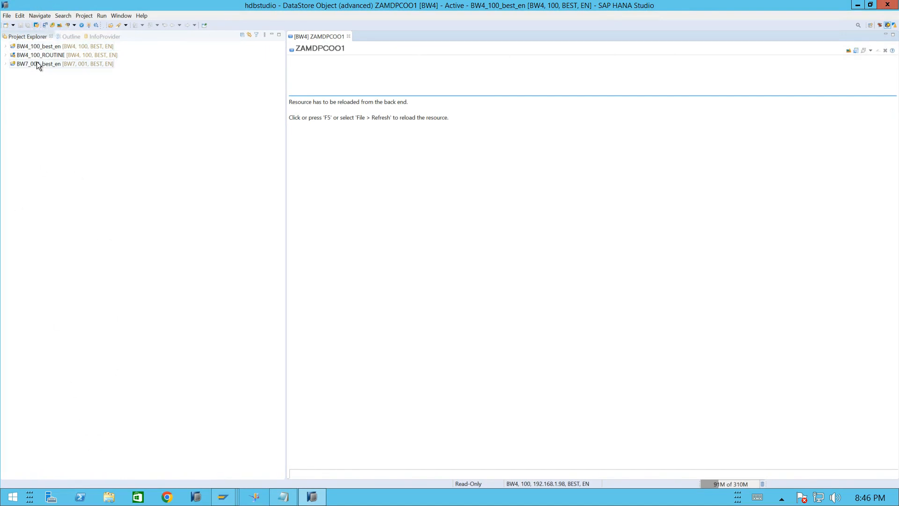
Open the BW Modeling perspective and dismiss the logon request for the BW4_100_best_en project.
{"action": "left_click", "coordinate": [872, 24]}
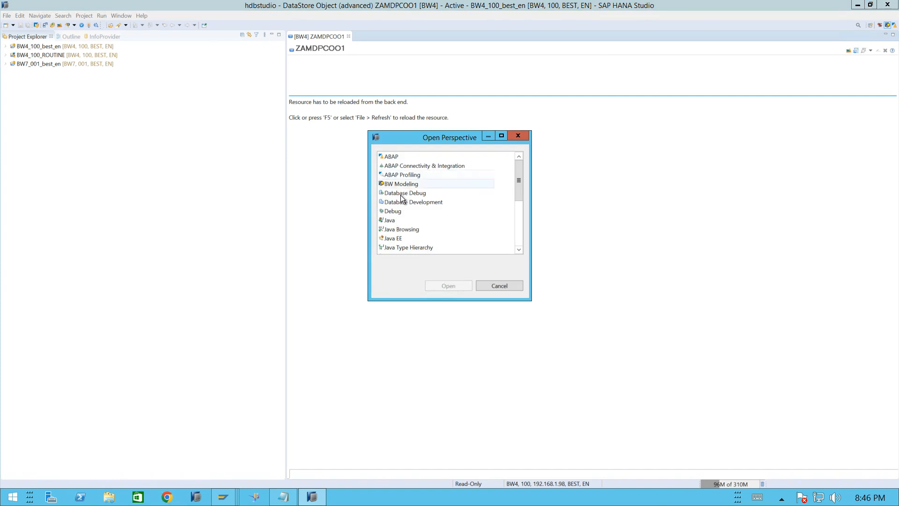
{"action": "scroll", "coordinate": [411, 174], "scroll_direction": "down", "scroll_amount": 3}
{"action": "scroll", "coordinate": [411, 172], "scroll_direction": "down", "scroll_amount": 1}
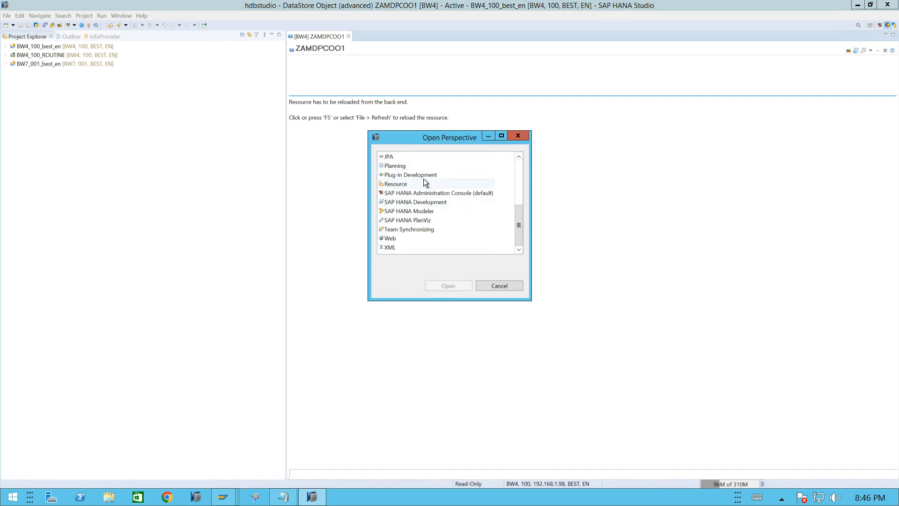
{"action": "left_click", "coordinate": [432, 202]}
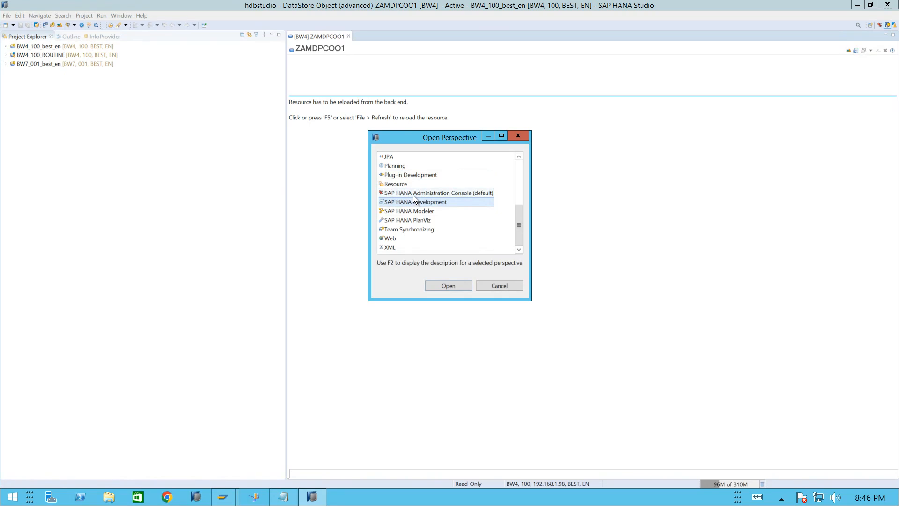
{"action": "left_click", "coordinate": [423, 213]}
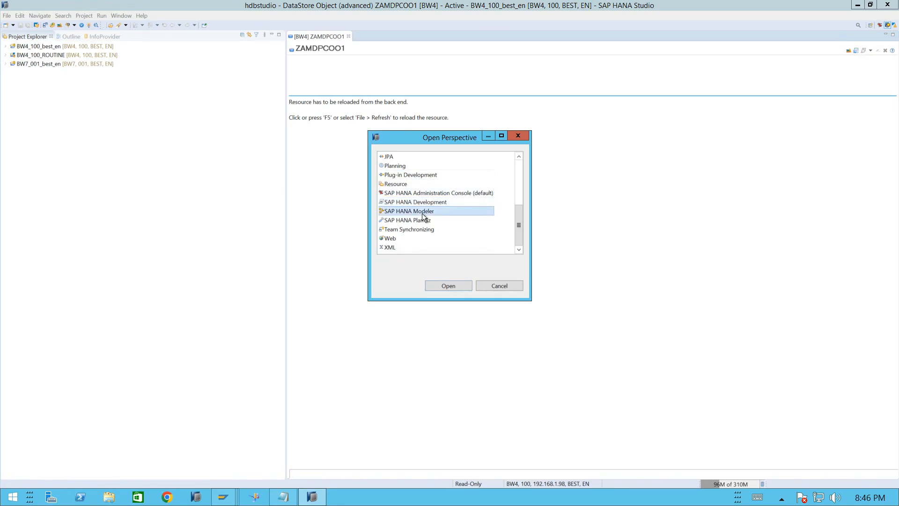
{"action": "scroll", "coordinate": [423, 206], "scroll_direction": "up", "scroll_amount": 4}
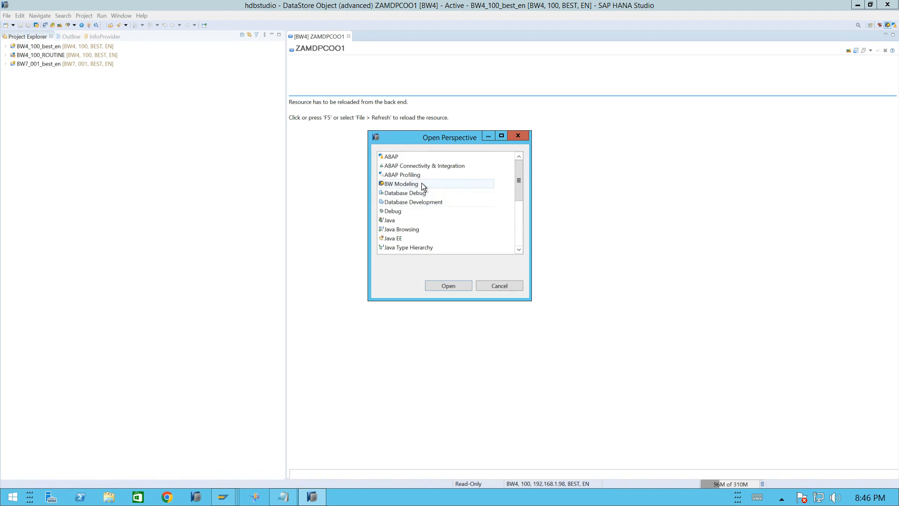
{"action": "left_click", "coordinate": [396, 158]}
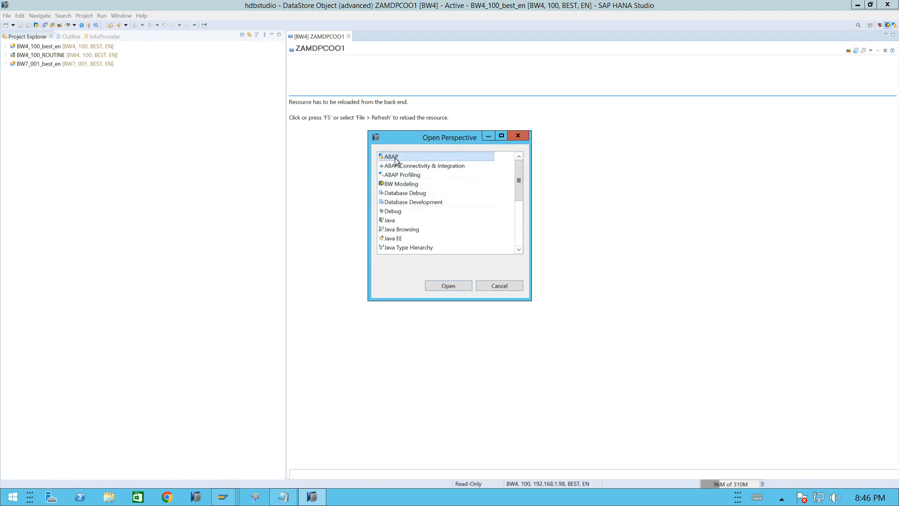
{"action": "left_click", "coordinate": [401, 185]}
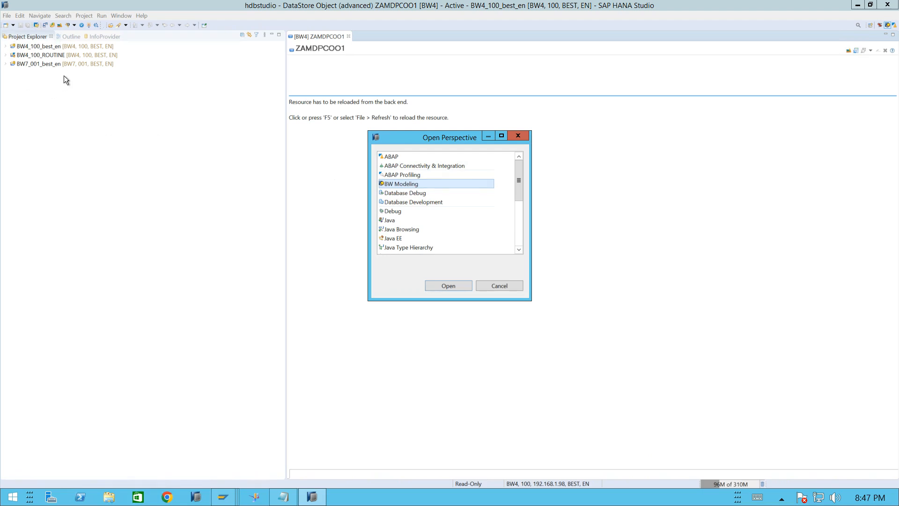
{"action": "left_click", "coordinate": [449, 282]}
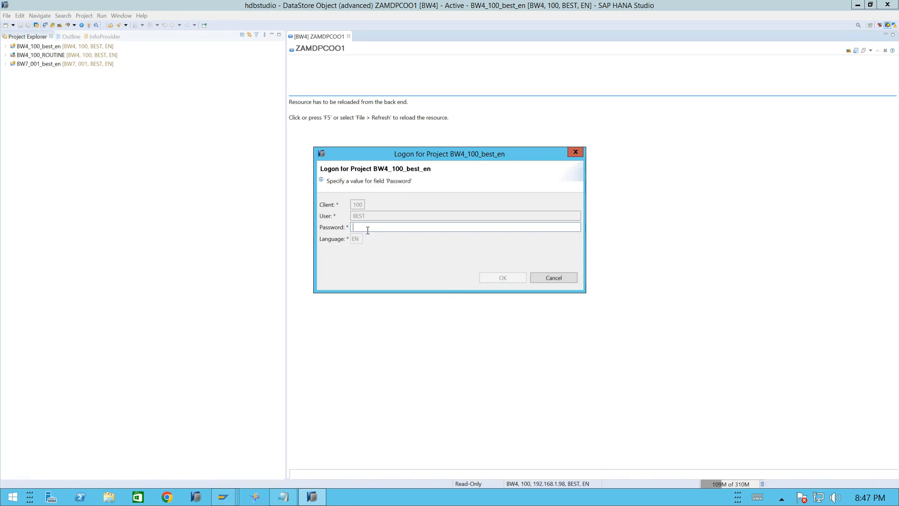
{"action": "left_click", "coordinate": [574, 153]}
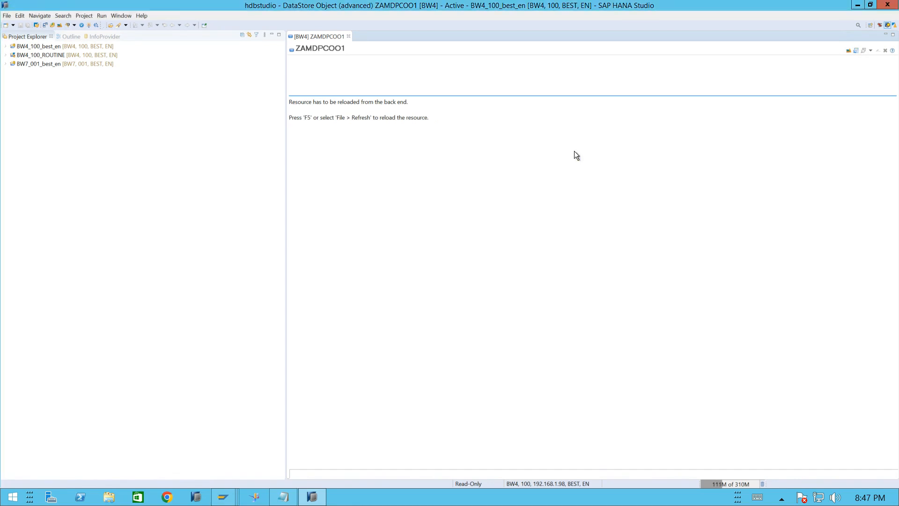
Review the connection settings and logon page of a new BW project for the BW ON HANA system, then cancel its creation.
{"action": "left_click", "coordinate": [7, 16]}
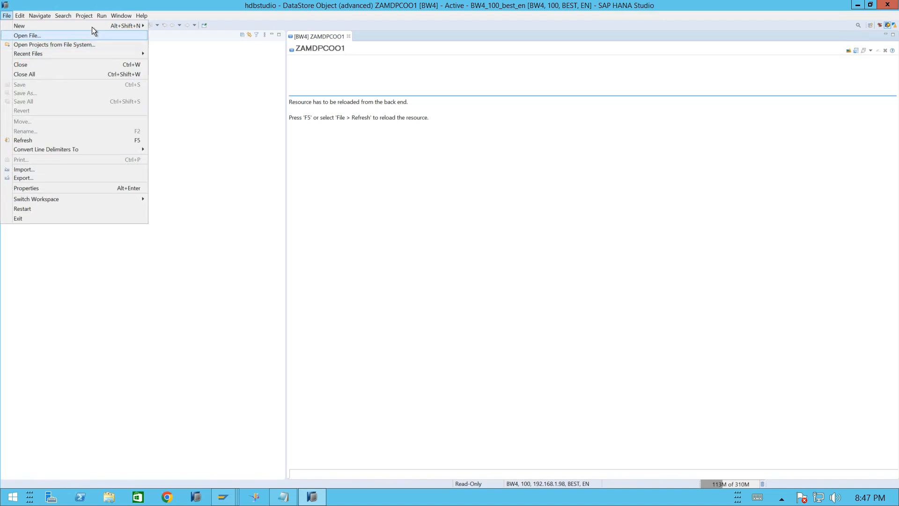
{"action": "mouse_move", "coordinate": [92, 27]}
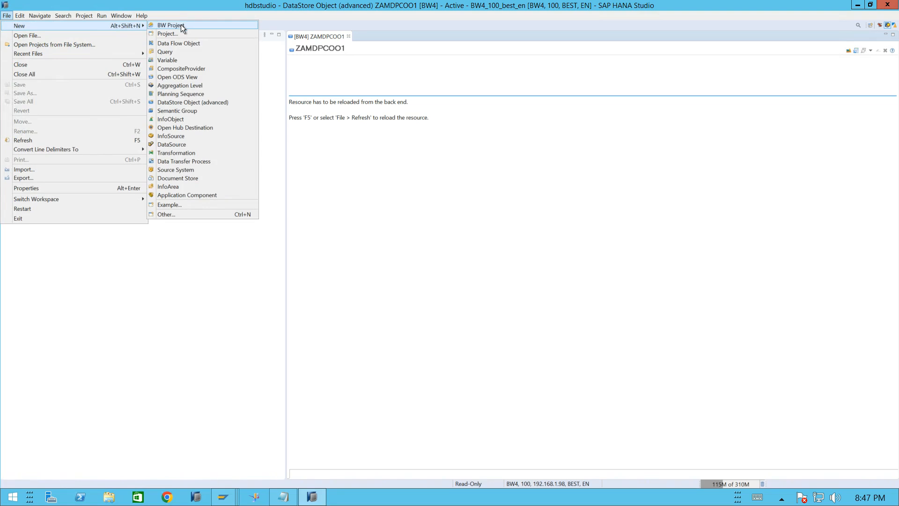
{"action": "left_click", "coordinate": [347, 170]}
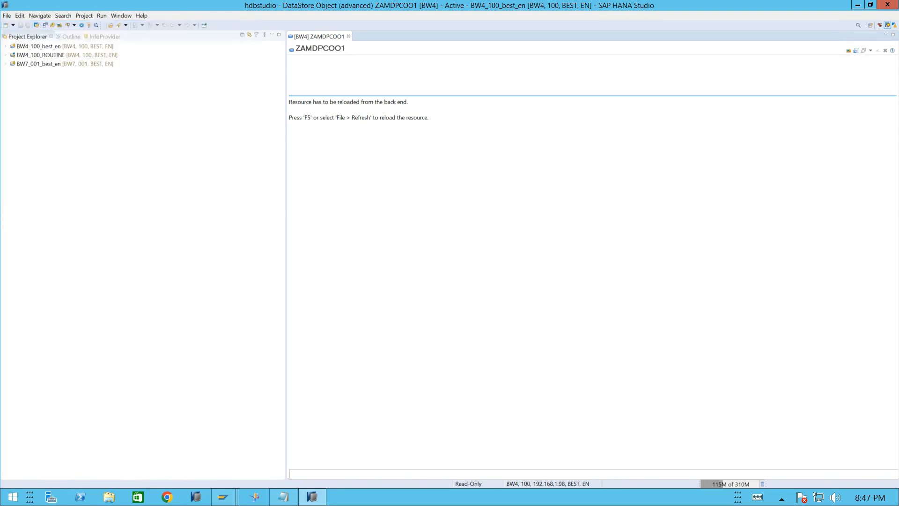
{"action": "left_click", "coordinate": [13, 25]}
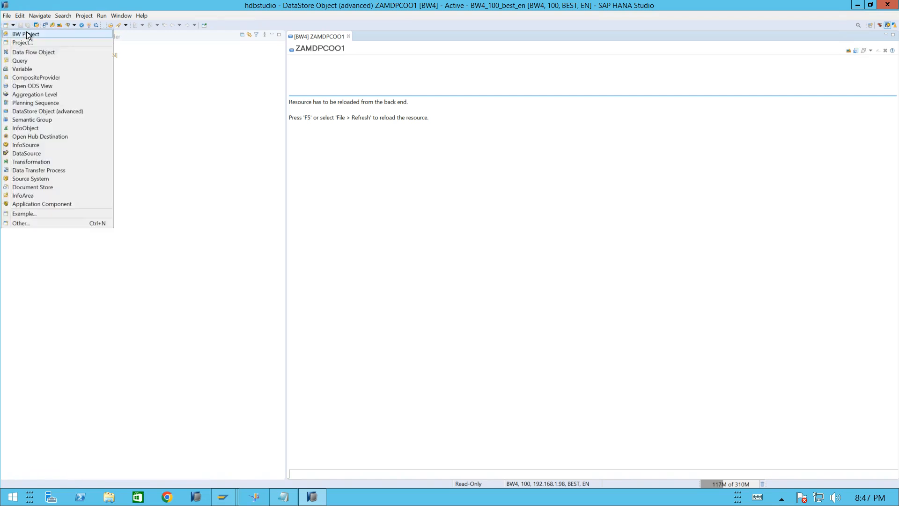
{"action": "left_click", "coordinate": [28, 35]}
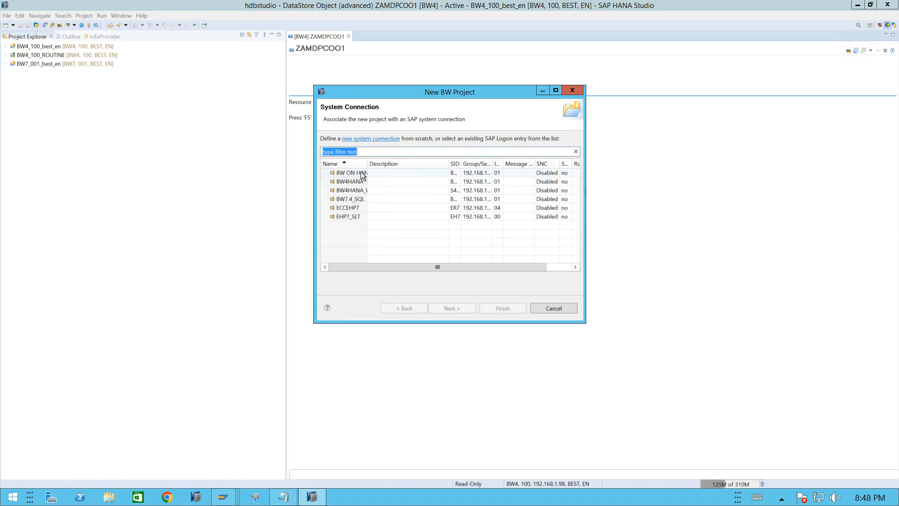
{"action": "left_click", "coordinate": [360, 173]}
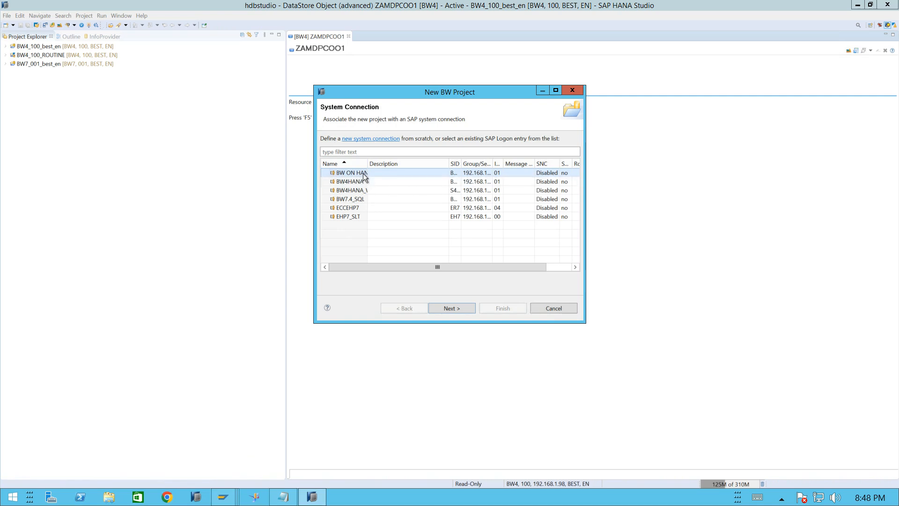
{"action": "left_click", "coordinate": [456, 309]}
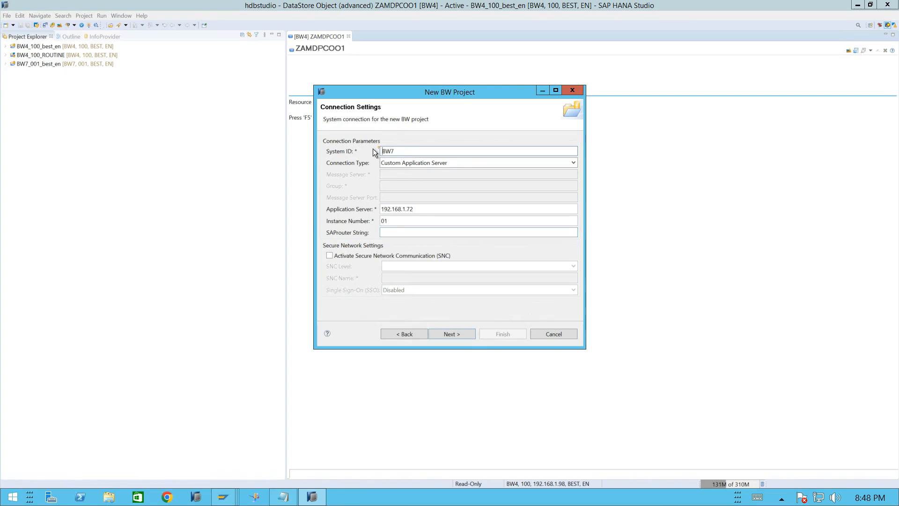
{"action": "left_click", "coordinate": [460, 335]}
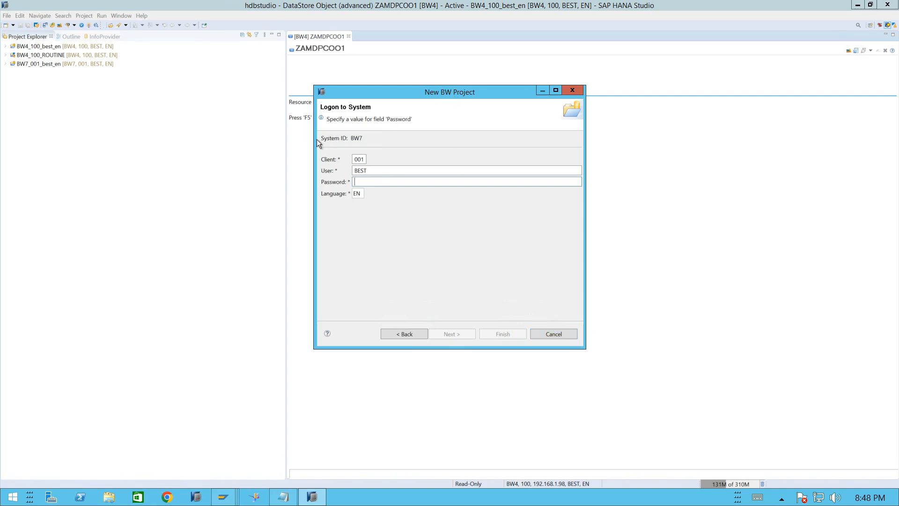
{"action": "left_click", "coordinate": [558, 330]}
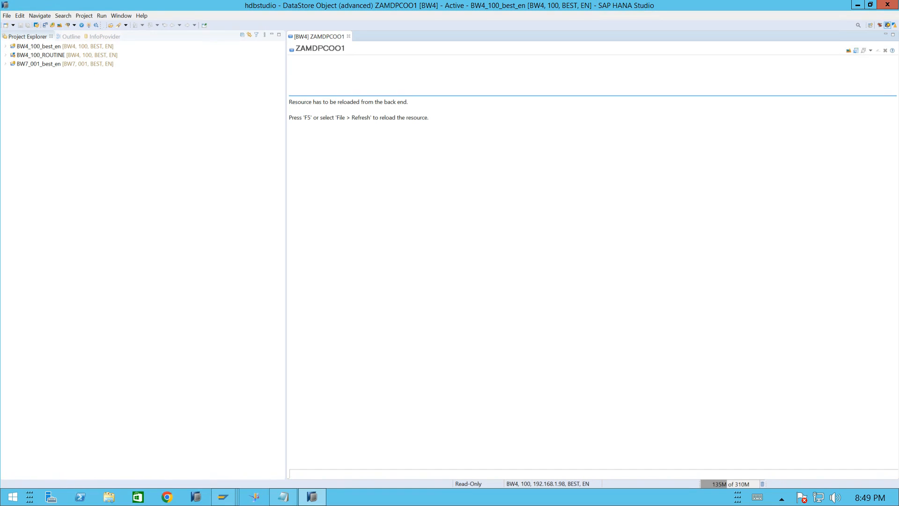
Open the BW4_100_best_en project and try to log on with the account password.
{"action": "left_click", "coordinate": [54, 47]}
{"action": "left_click", "coordinate": [56, 48]}
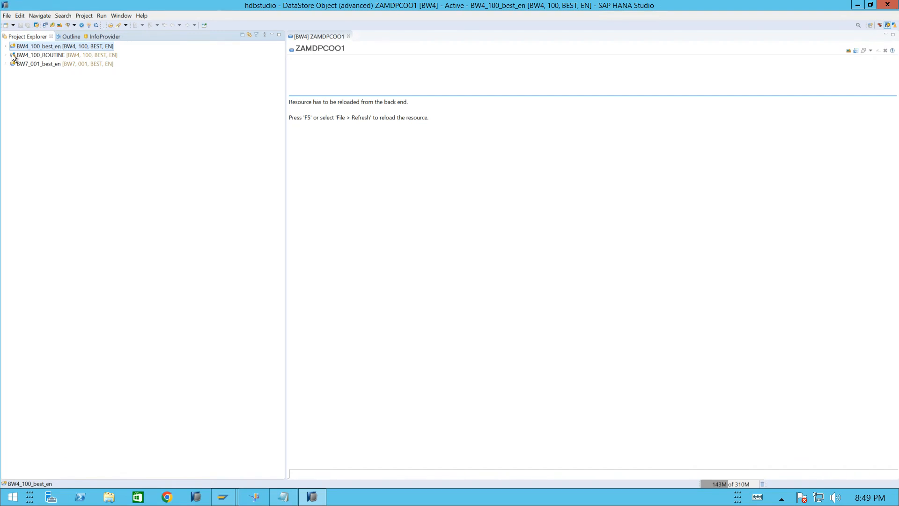
{"action": "double_click", "coordinate": [73, 49]}
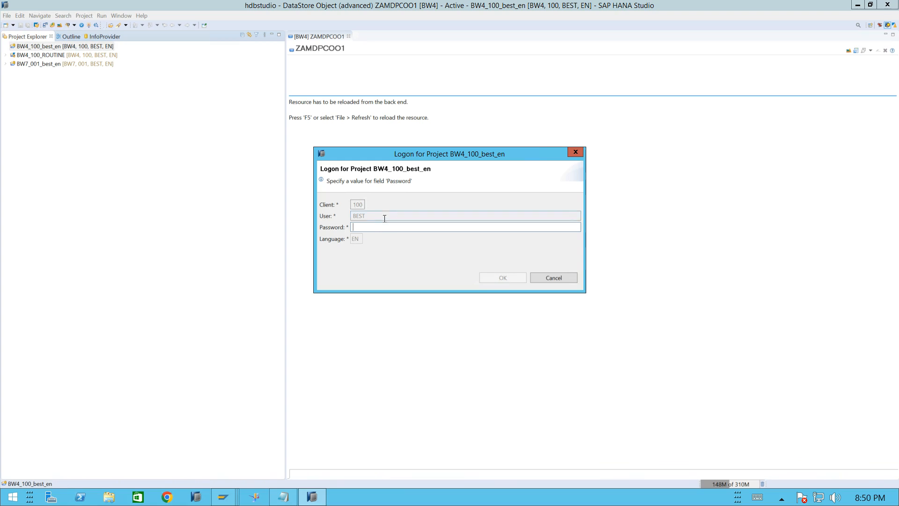
{"action": "type", "text": "*******"}
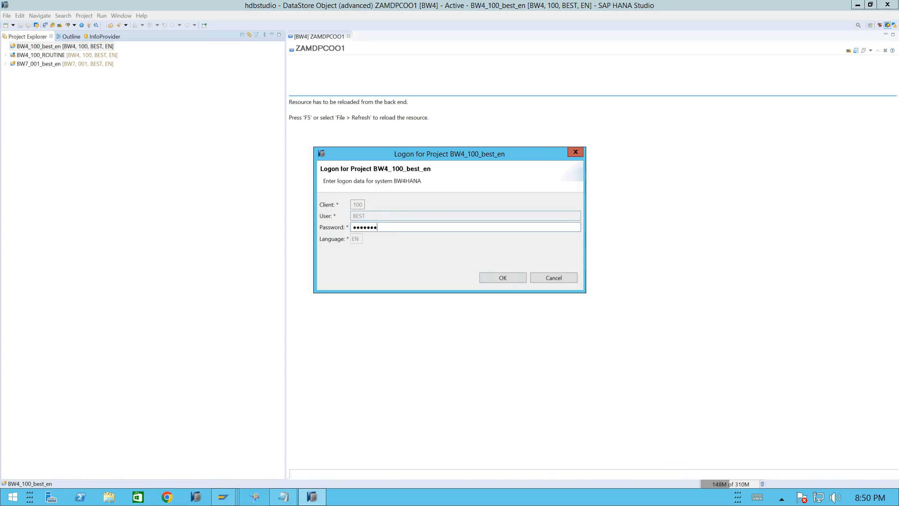
{"action": "type", "text": "***"}
{"action": "left_click", "coordinate": [505, 281]}
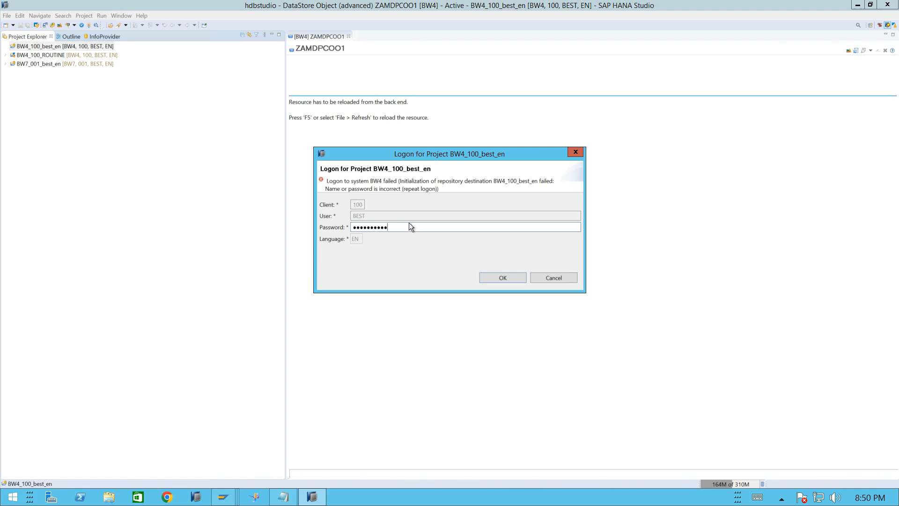
Replace the entry in the Password field with the correct account password and log on to the BW4_100_best_en project.
{"action": "key", "text": "BackSpace"}
{"action": "key", "text": "BackSpace"}
{"action": "key", "text": "BackSpace"}
{"action": "key", "text": "BackSpace"}
{"action": "key", "text": "BackSpace"}
{"action": "key", "text": "BackSpace"}
{"action": "key", "text": "BackSpace"}
{"action": "key", "text": "BackSpace"}
{"action": "key", "text": "BackSpace"}
{"action": "key", "text": "BackSpace"}
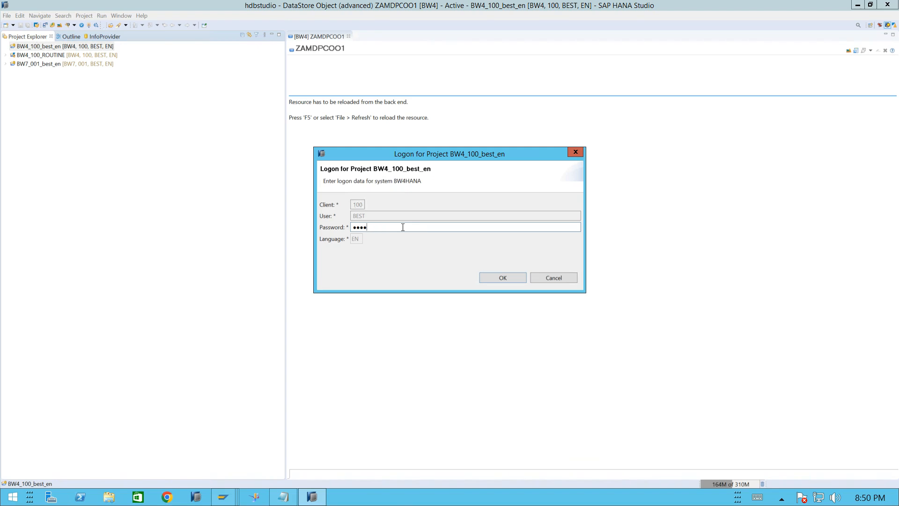
{"action": "type", "text": "**********"}
{"action": "key", "text": "Return"}
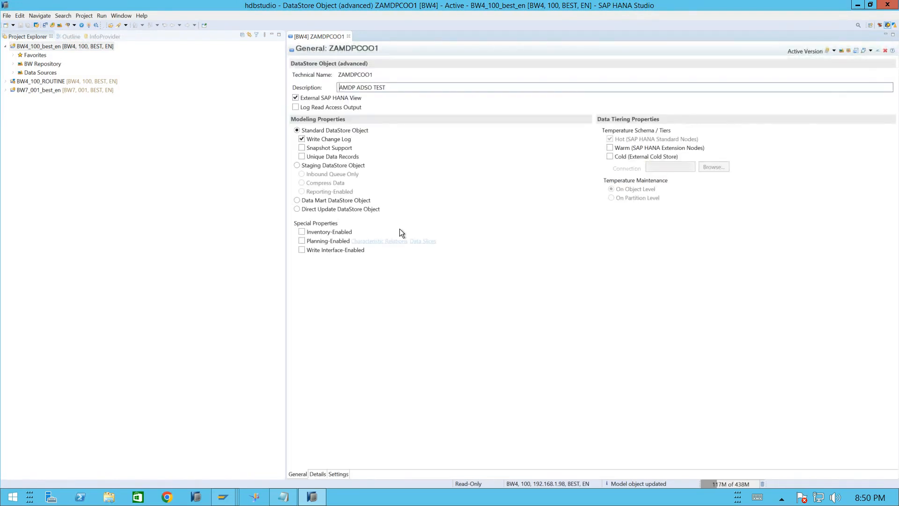
Expand Data Sources in the BW4_100_best_en project and look over the ODP source system types.
{"action": "left_click", "coordinate": [37, 46]}
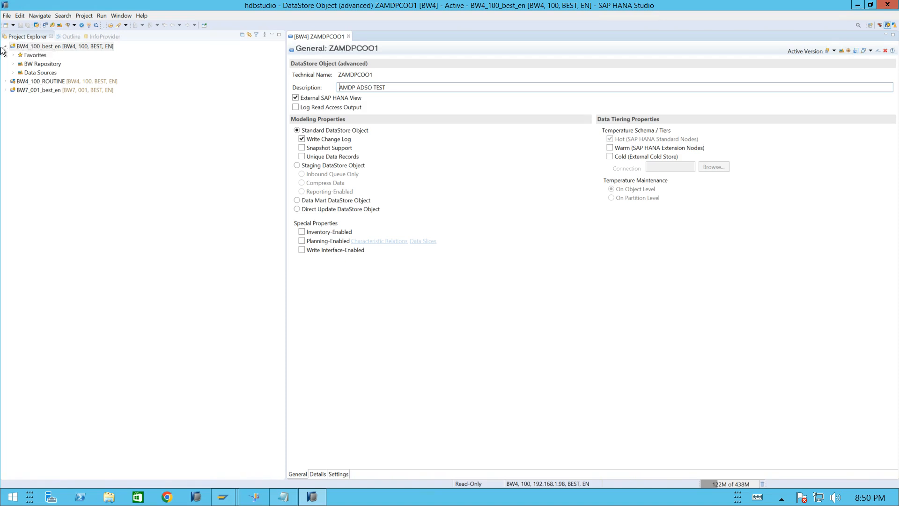
{"action": "left_click", "coordinate": [12, 73]}
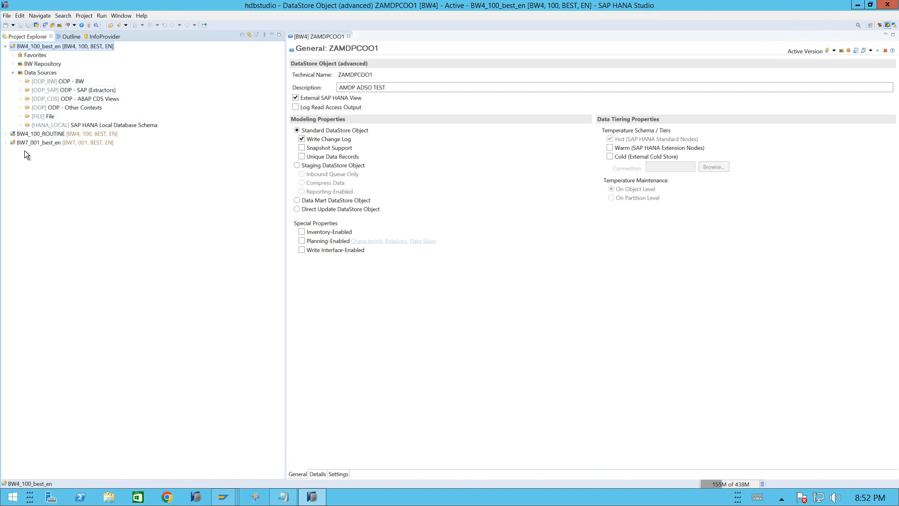
{"action": "left_click", "coordinate": [75, 92]}
{"action": "left_click", "coordinate": [77, 83]}
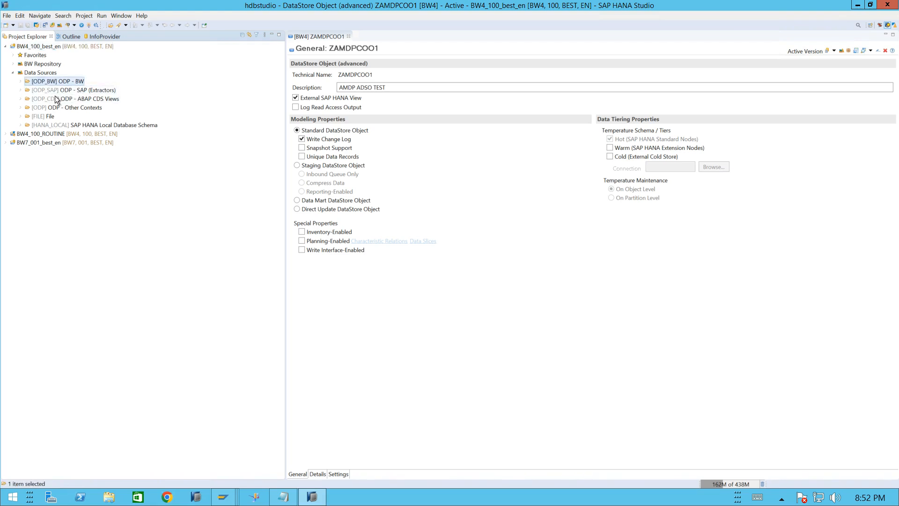
{"action": "left_click", "coordinate": [100, 99]}
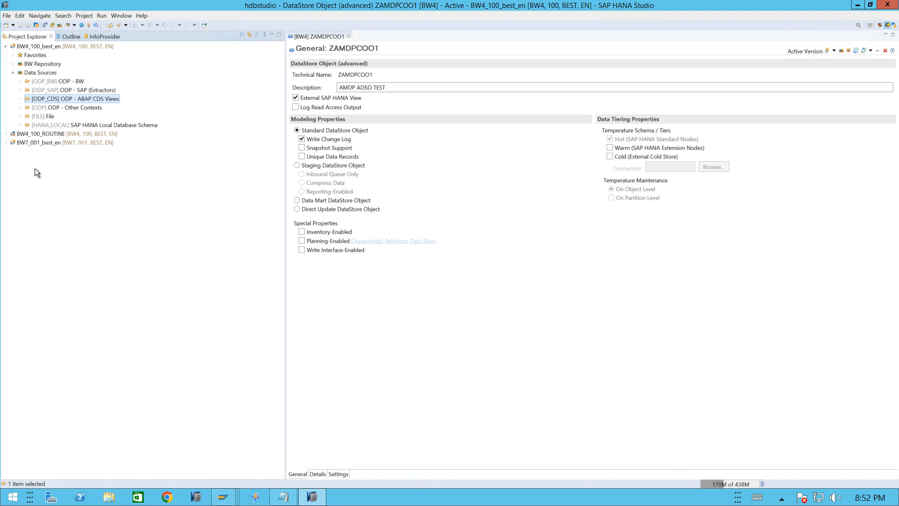
List the source systems under File and check the option for creating a new one there.
{"action": "left_click", "coordinate": [43, 116]}
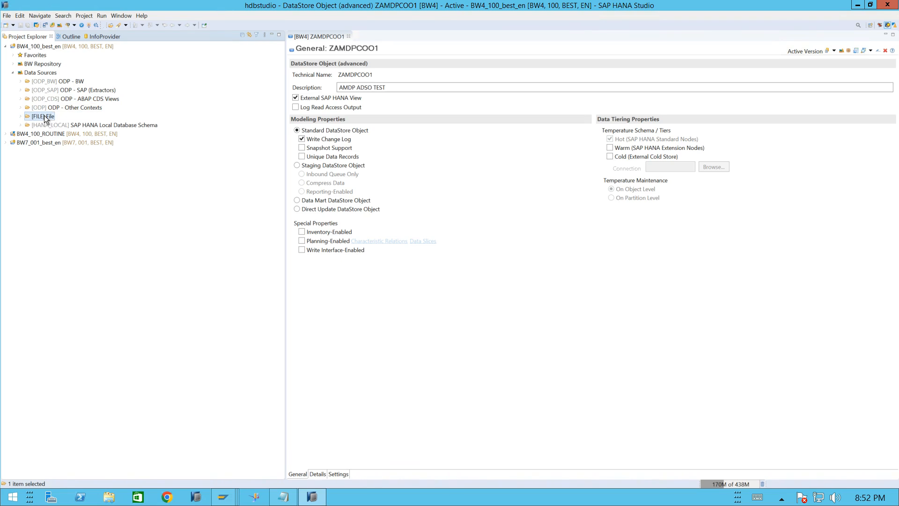
{"action": "left_click", "coordinate": [23, 113]}
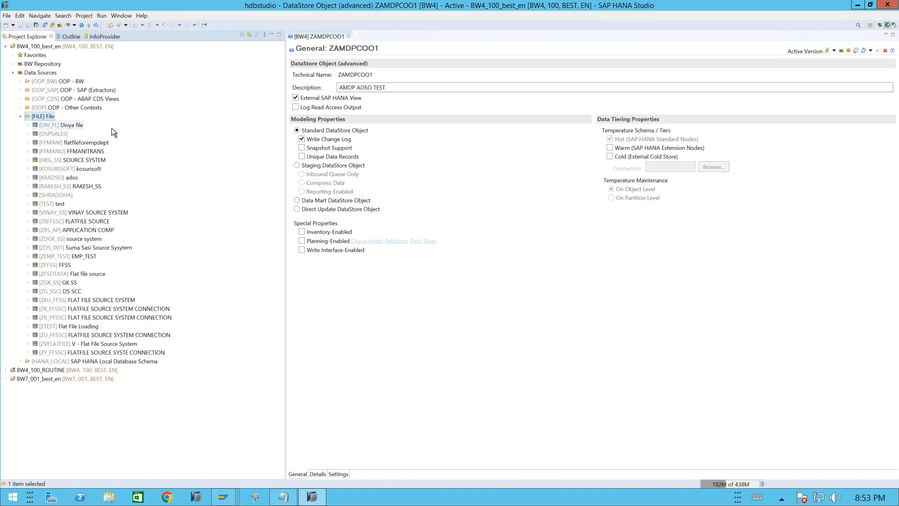
{"action": "right_click", "coordinate": [49, 118]}
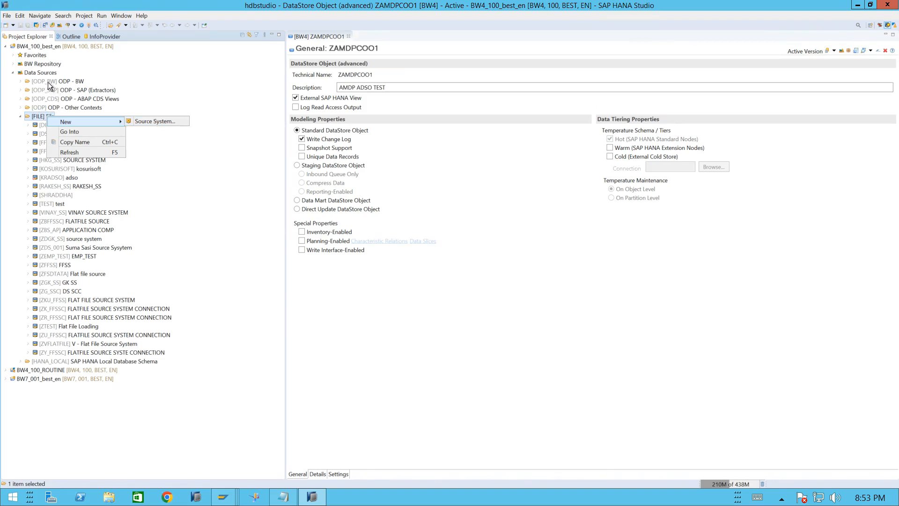
{"action": "left_click", "coordinate": [147, 86]}
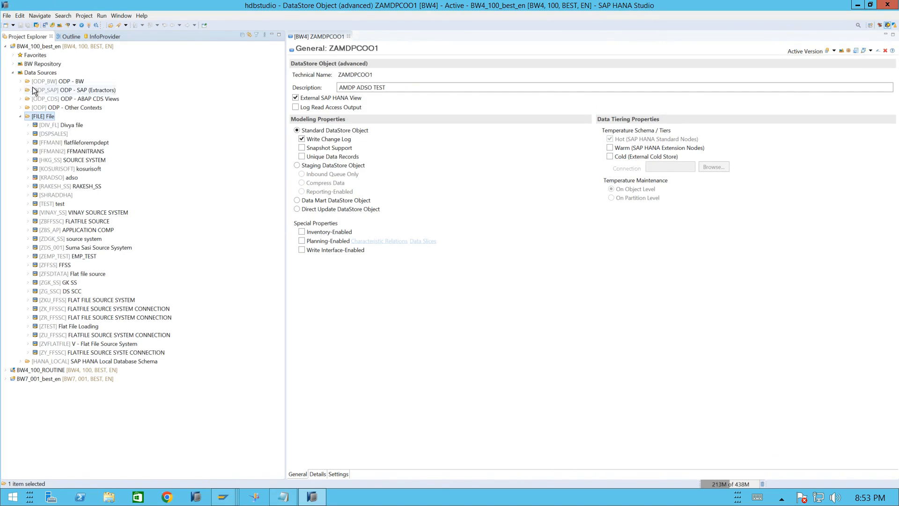
List the ODP - SAP (Extractors) source systems, review the expanded Data Sources again and collapse them.
{"action": "left_click", "coordinate": [21, 90]}
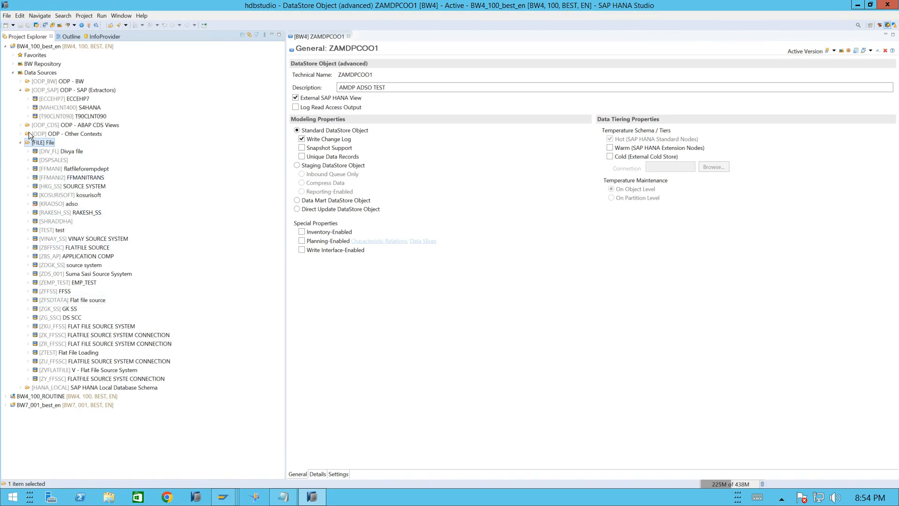
{"action": "left_click", "coordinate": [13, 73]}
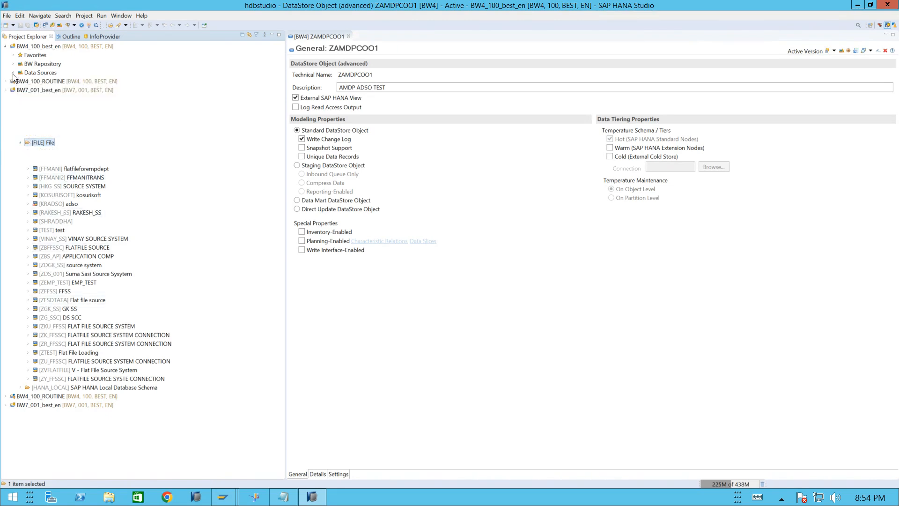
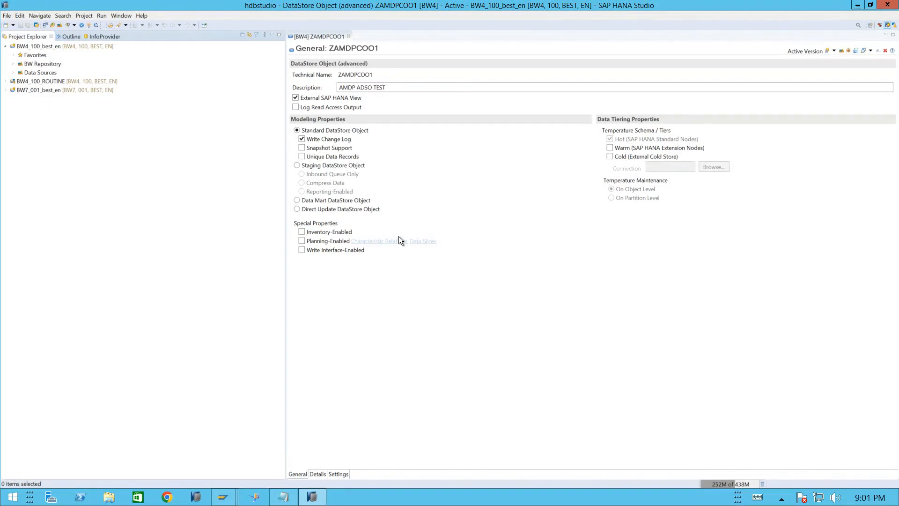
{"action": "left_click", "coordinate": [13, 73]}
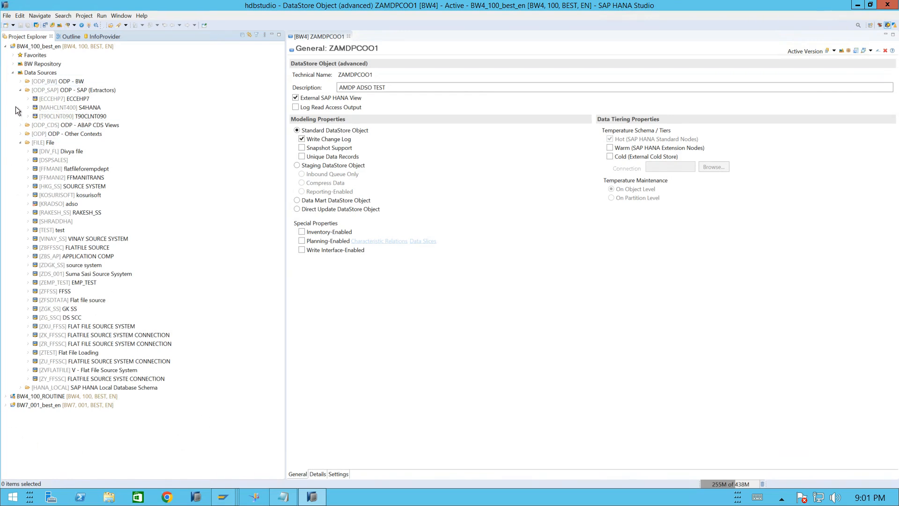
{"action": "left_click", "coordinate": [13, 74]}
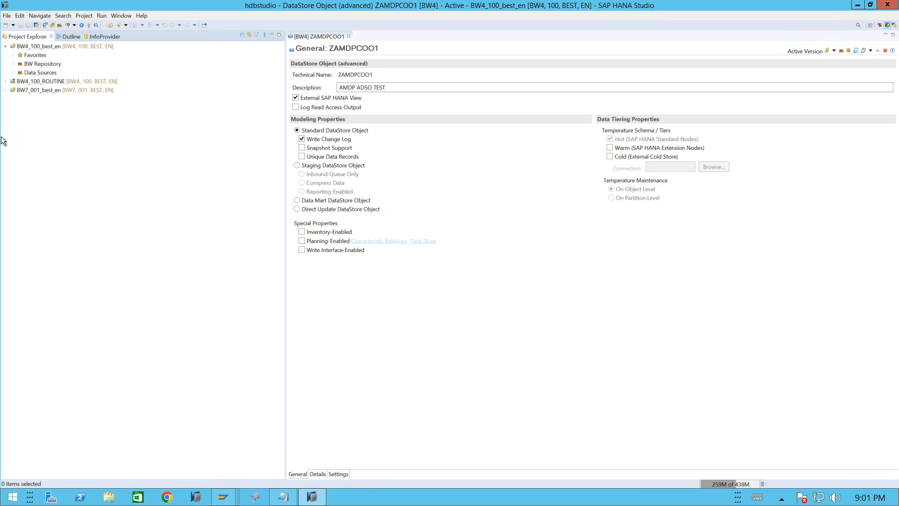
Expand the BW Repository of BW4_100_best_en and start creating a new InfoArea in it.
{"action": "left_click", "coordinate": [13, 63]}
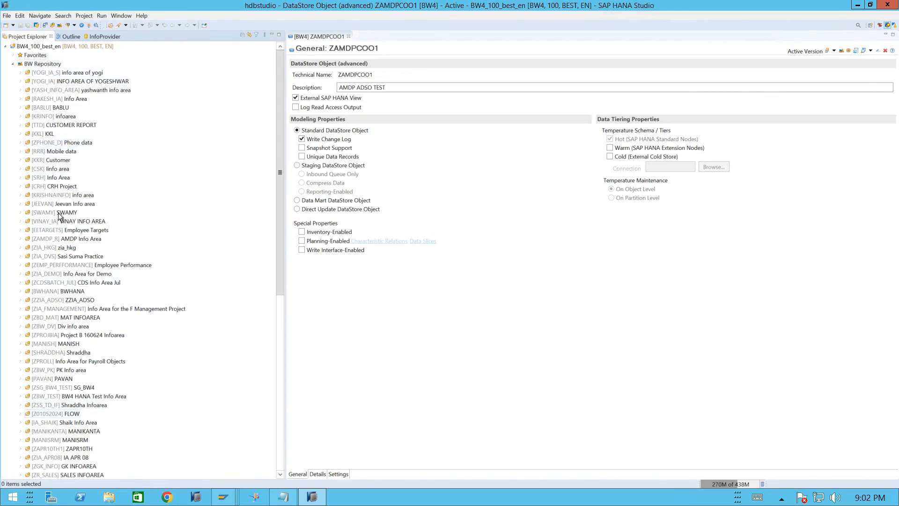
{"action": "left_click", "coordinate": [54, 63]}
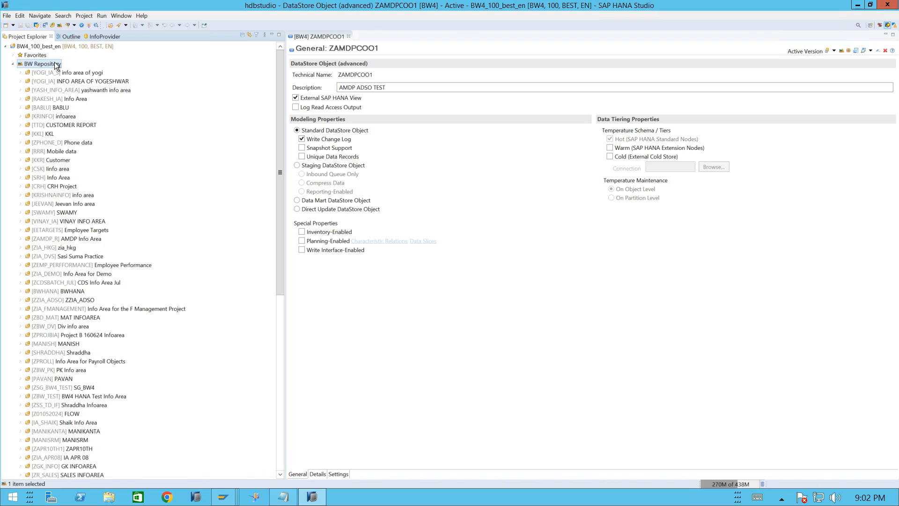
{"action": "right_click", "coordinate": [55, 64]}
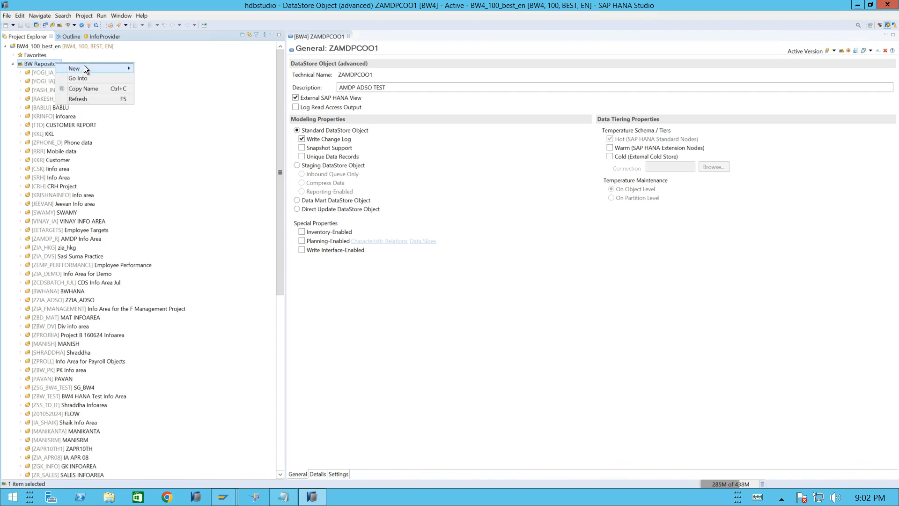
{"action": "mouse_move", "coordinate": [84, 66]}
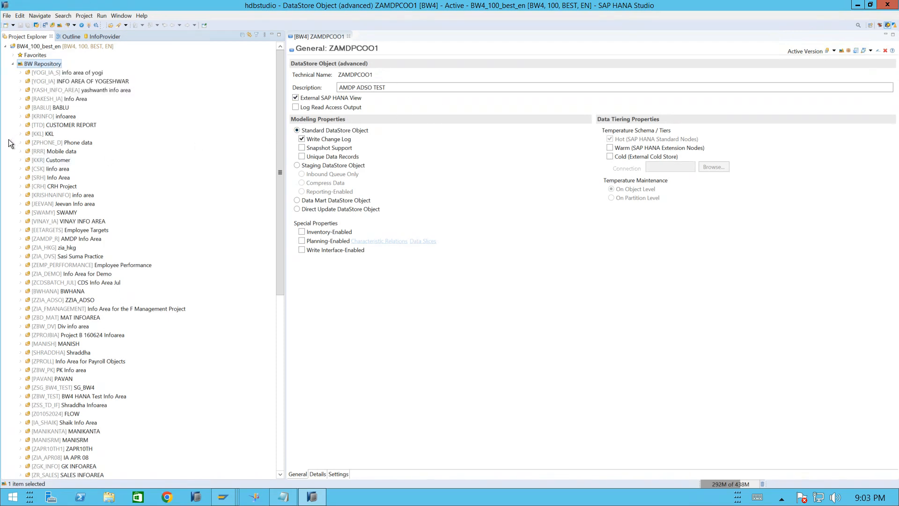
{"action": "right_click", "coordinate": [55, 64]}
{"action": "mouse_move", "coordinate": [91, 71]}
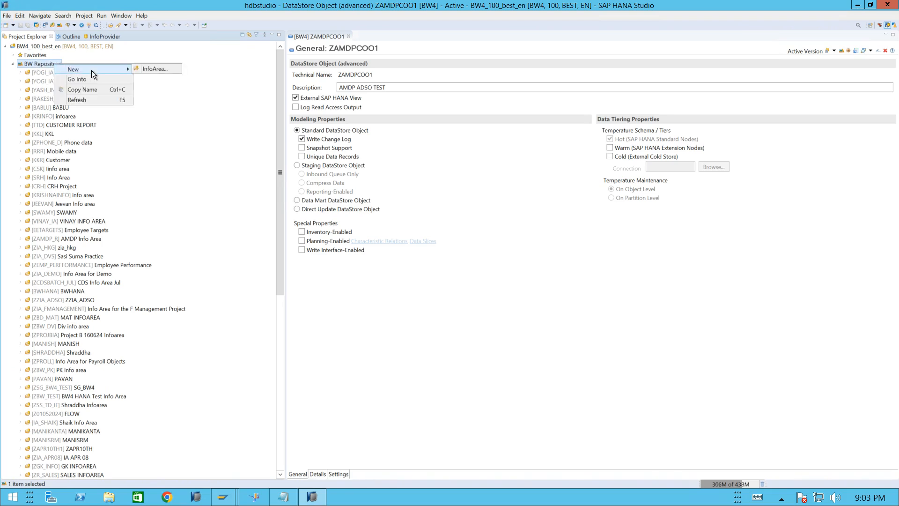
{"action": "left_click", "coordinate": [154, 71]}
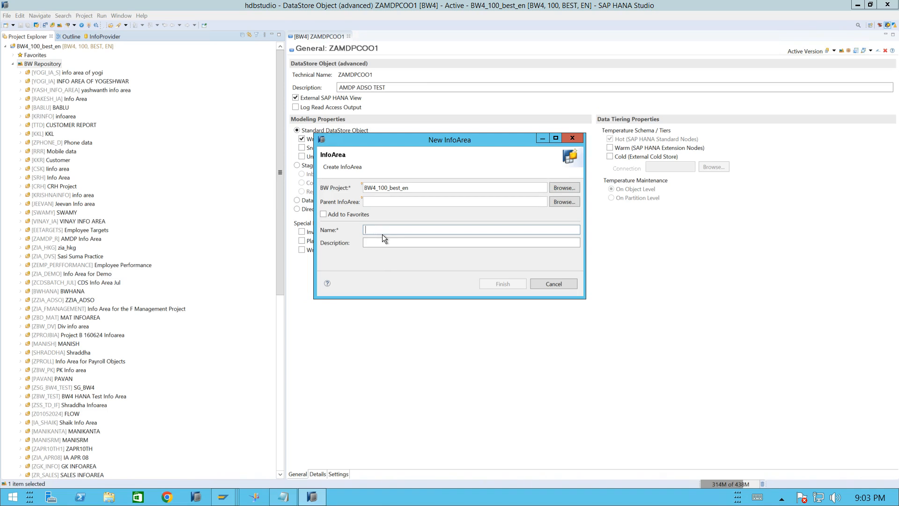
{"action": "type", "text": "V"}
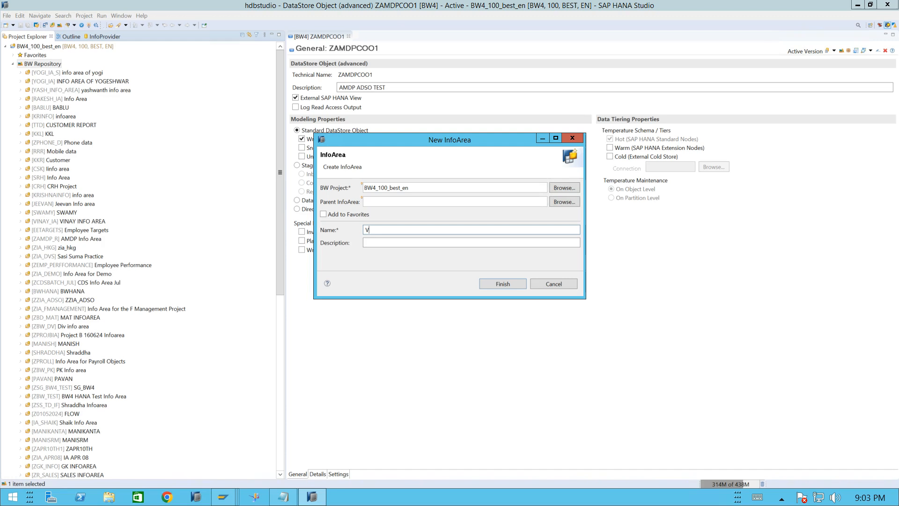
{"action": "type", "text": "C"}
{"action": "key", "text": "Home"}
{"action": "type", "text": "E"}
{"action": "key", "text": "Delete"}
{"action": "key", "text": "BackSpace"}
{"action": "key", "text": "BackSpace"}
{"action": "key", "text": "BackSpace"}
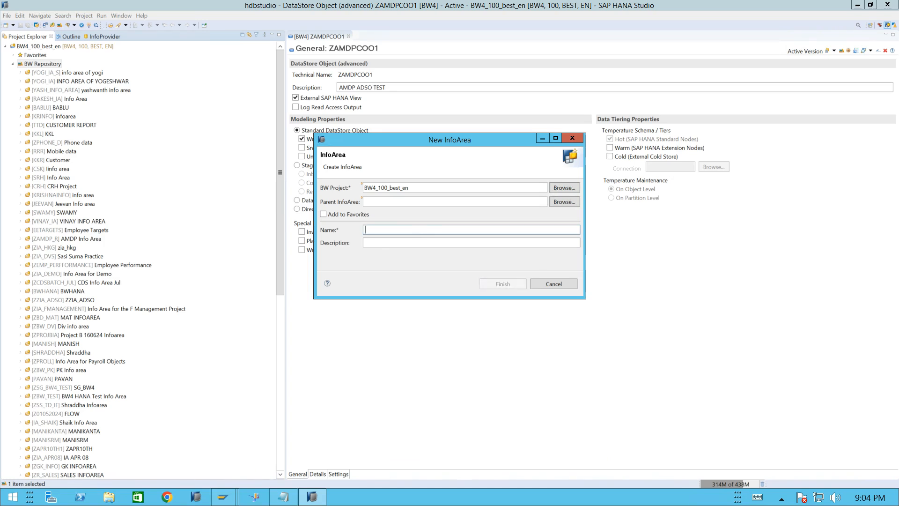
{"action": "type", "text": "VECHILE"}
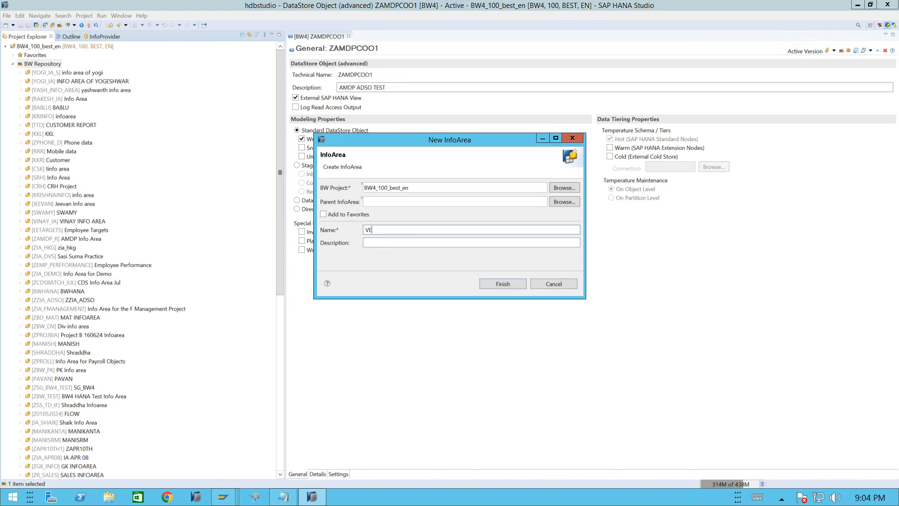
{"action": "key", "text": "BackSpace"}
{"action": "key", "text": "BackSpace"}
{"action": "key", "text": "BackSpace"}
{"action": "key", "text": "BackSpace"}
{"action": "key", "text": "BackSpace"}
{"action": "key", "text": "BackSpace"}
{"action": "key", "text": "BackSpace"}
{"action": "type", "text": "SALES"}
{"action": "key", "text": "BackSpace"}
{"action": "key", "text": "BackSpace"}
{"action": "key", "text": "BackSpace"}
{"action": "key", "text": "BackSpace"}
{"action": "key", "text": "BackSpace"}
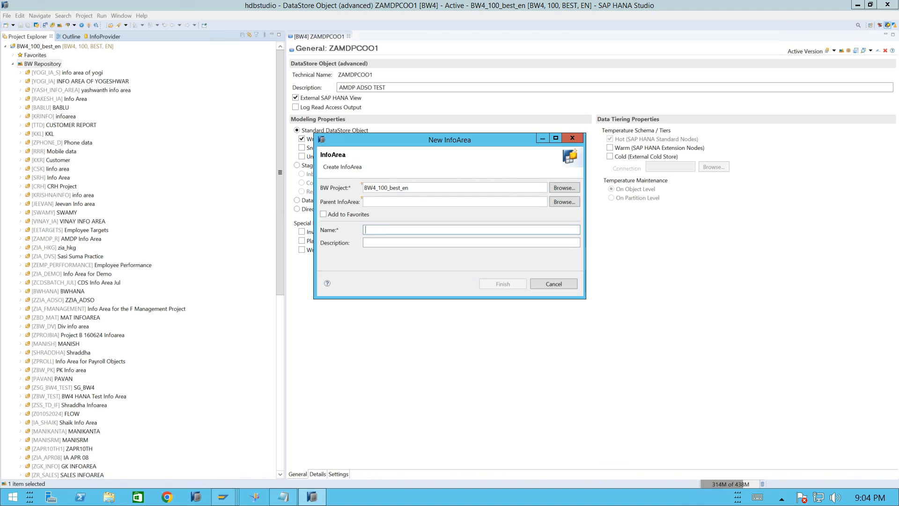
{"action": "type", "text": "VECHIL"}
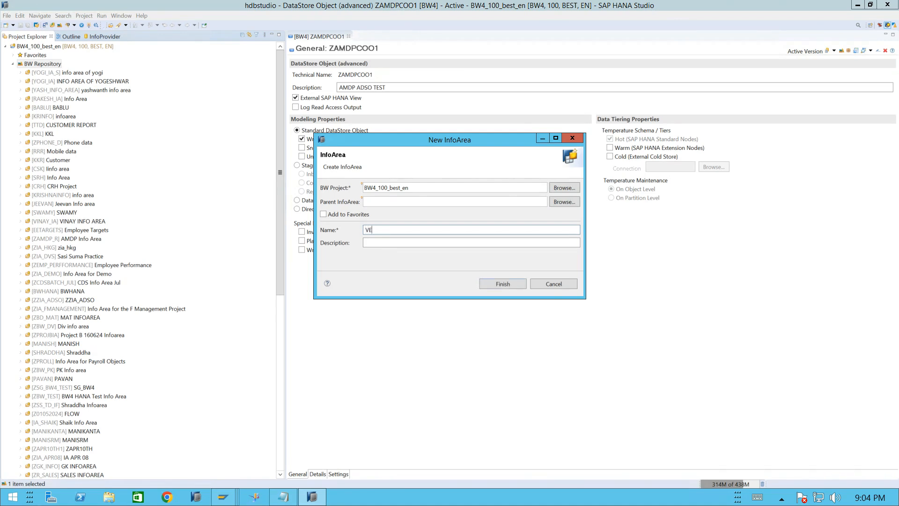
{"action": "key", "text": "BackSpace"}
{"action": "key", "text": "BackSpace"}
{"action": "key", "text": "BackSpace"}
{"action": "key", "text": "BackSpace"}
{"action": "key", "text": "BackSpace"}
{"action": "key", "text": "BackSpace"}
Enter VECHILEMASTER as the new InfoArea's name.
{"action": "type", "text": "VE"}
{"action": "key", "text": "BackSpace"}
{"action": "type", "text": "E"}
{"action": "key", "text": "BackSpace"}
{"action": "type", "text": "E"}
{"action": "key", "text": "BackSpace"}
{"action": "type", "text": "ECHILEMASTER"}
Describe the InfoArea as Vehicle Master and finish creating it.
{"action": "left_click", "coordinate": [434, 241]}
{"action": "type", "text": "Vechiel mast"}
{"action": "key", "text": "BackSpace"}
{"action": "key", "text": "BackSpace"}
{"action": "key", "text": "BackSpace"}
{"action": "key", "text": "BackSpace"}
{"action": "key", "text": "BackSpace"}
{"action": "key", "text": "BackSpace"}
{"action": "key", "text": "BackSpace"}
{"action": "key", "text": "BackSpace"}
{"action": "key", "text": "BackSpace"}
{"action": "key", "text": "BackSpace"}
{"action": "key", "text": "BackSpace"}
{"action": "key", "text": "BackSpace"}
{"action": "type", "text": "Vehicle Master"}
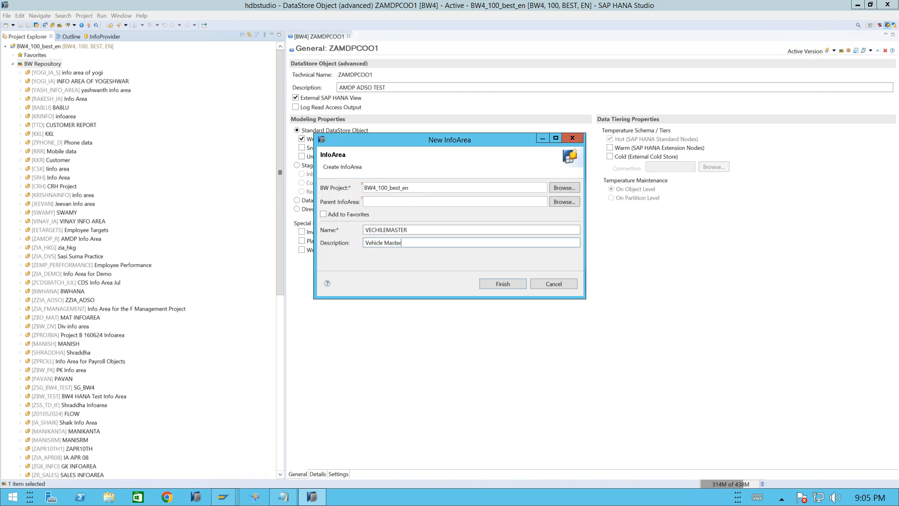
{"action": "left_click", "coordinate": [512, 283]}
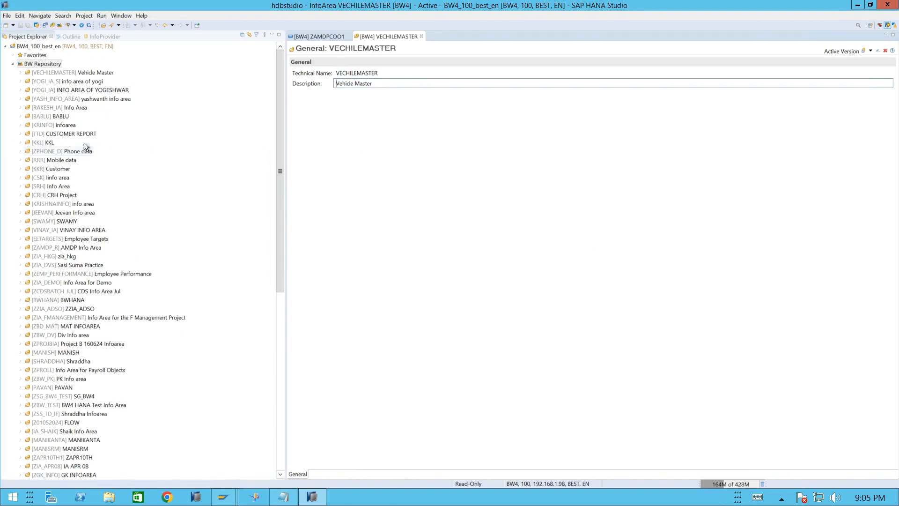
Inspect the VECHILEMASTER InfoArea in the BW Repository and check which object types can be created under it.
{"action": "left_click", "coordinate": [86, 73]}
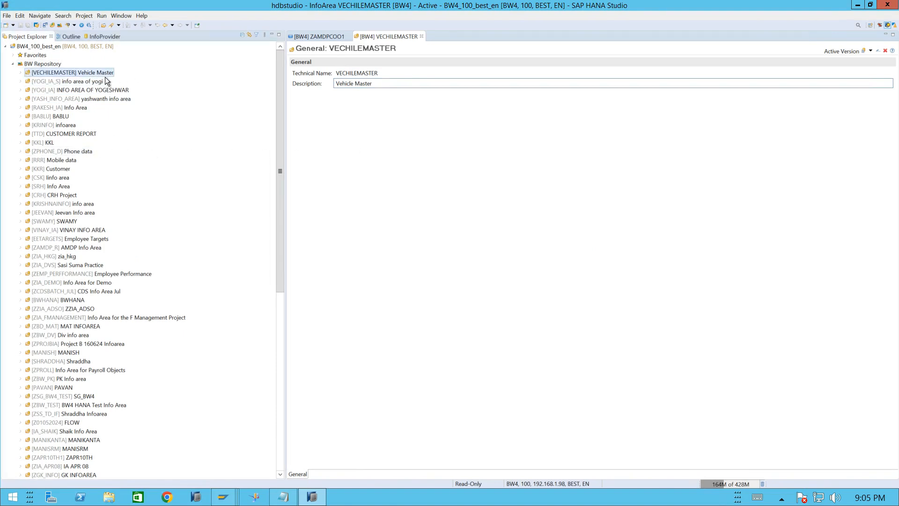
{"action": "left_click", "coordinate": [21, 73]}
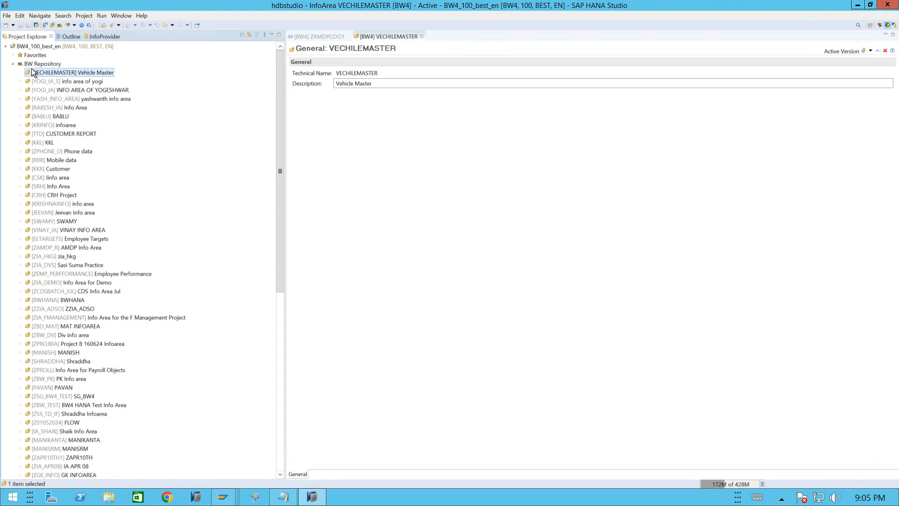
{"action": "right_click", "coordinate": [102, 72]}
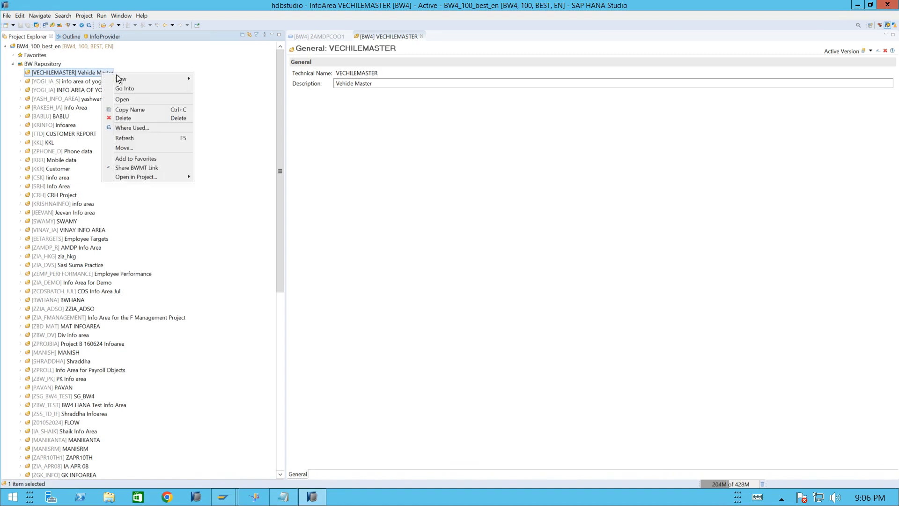
{"action": "mouse_move", "coordinate": [121, 80]}
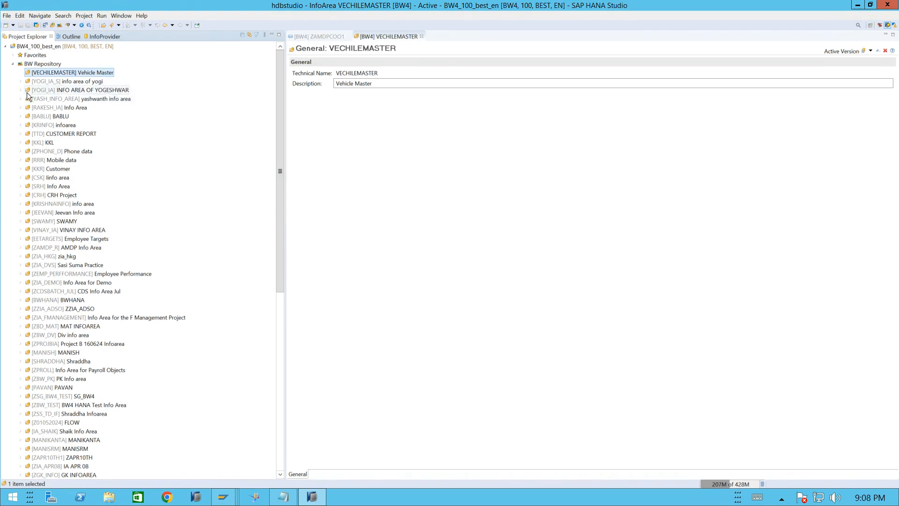
Start a new InfoObject under the VECHILEMASTER InfoArea with type CHA - Characteristic and data type CHAR - Character String.
{"action": "right_click", "coordinate": [97, 73]}
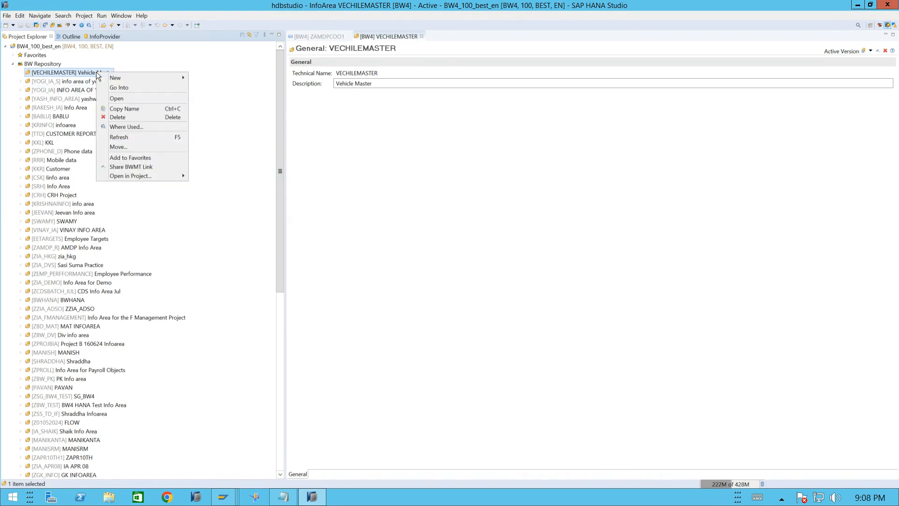
{"action": "mouse_move", "coordinate": [156, 78]}
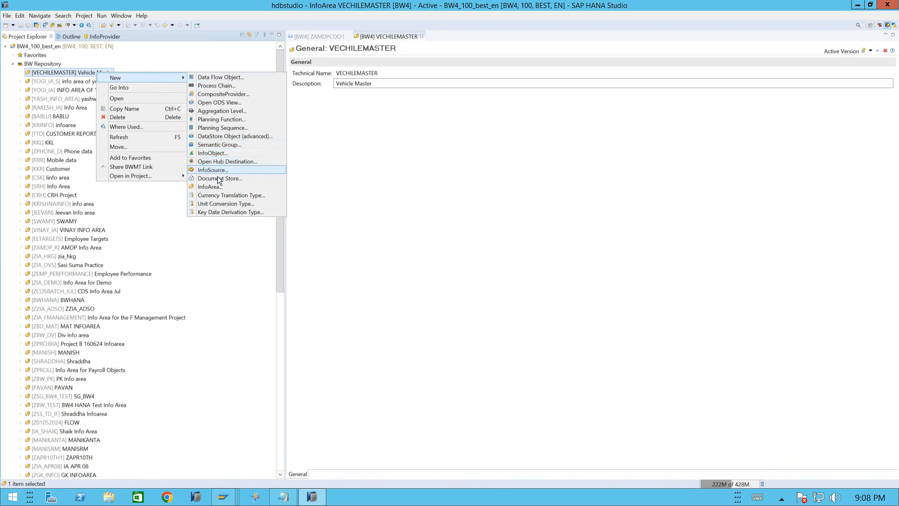
{"action": "left_click", "coordinate": [212, 153]}
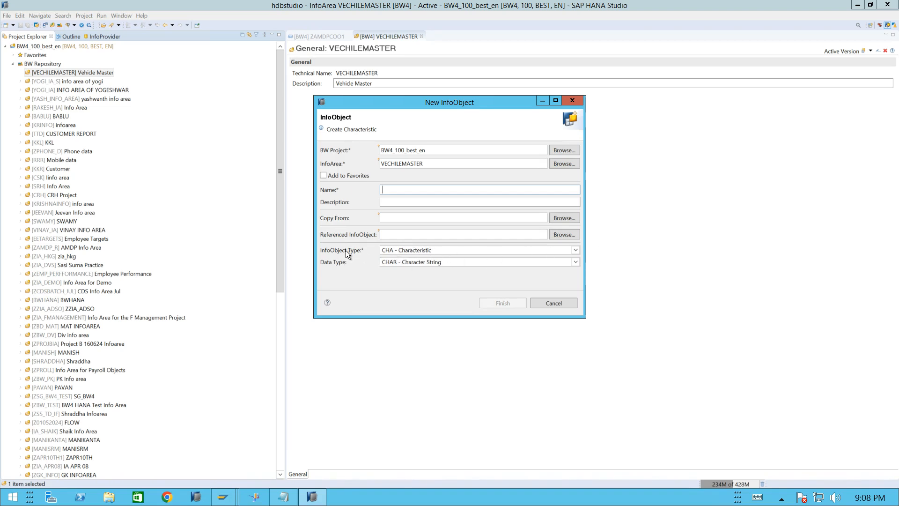
{"action": "left_click", "coordinate": [577, 253]}
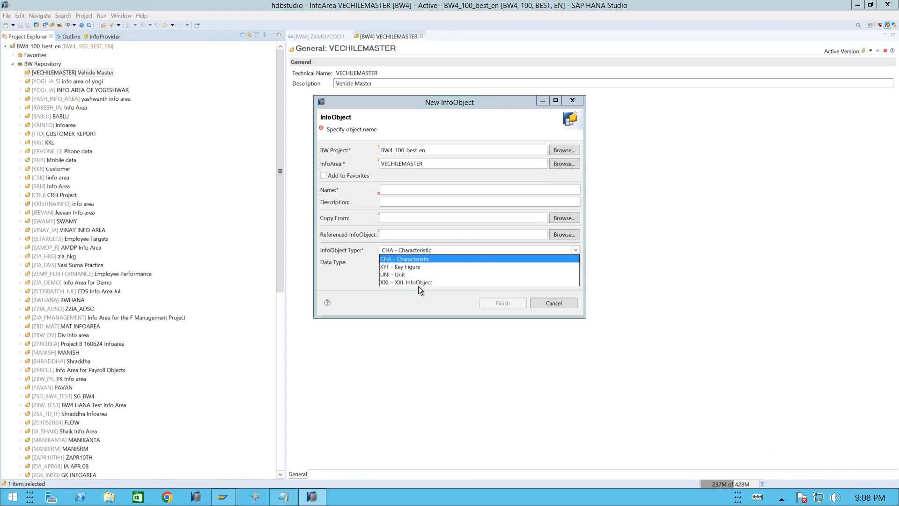
{"action": "left_click", "coordinate": [413, 258]}
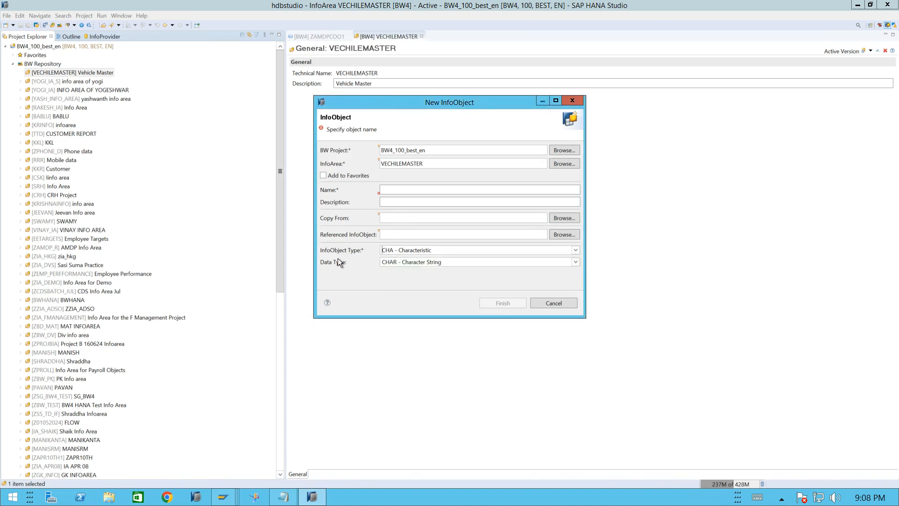
{"action": "left_click", "coordinate": [575, 263]}
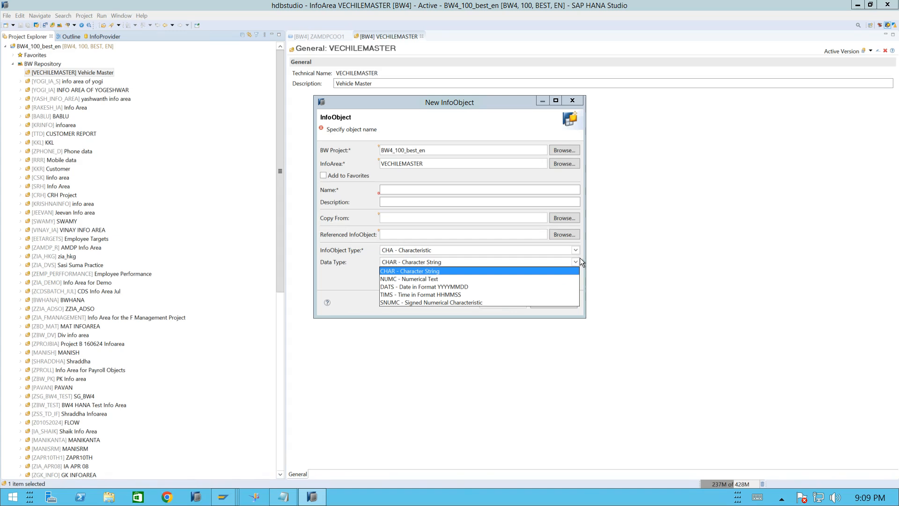
{"action": "left_click", "coordinate": [412, 271]}
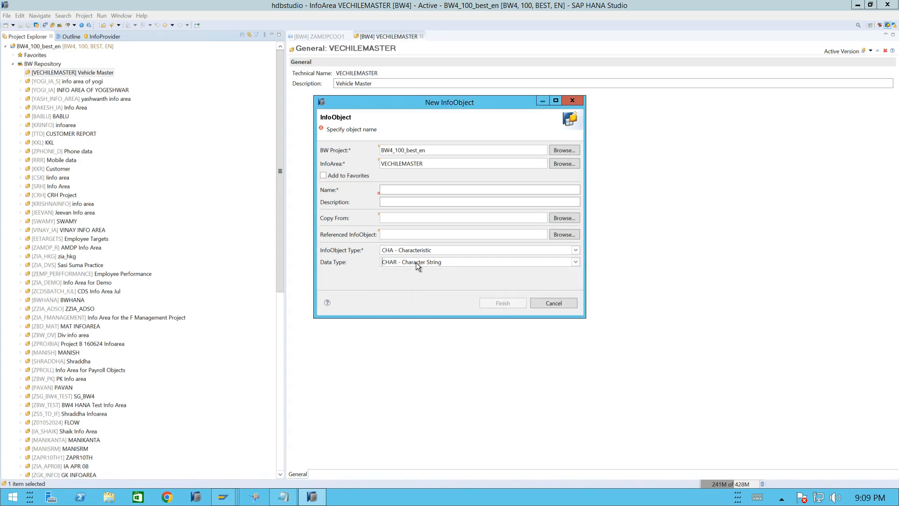
Name the InfoObject YCUSTOMER, describe it as Customer and finish creating it.
{"action": "left_click", "coordinate": [399, 189]}
{"action": "type", "text": "ZCUSTOMER"}
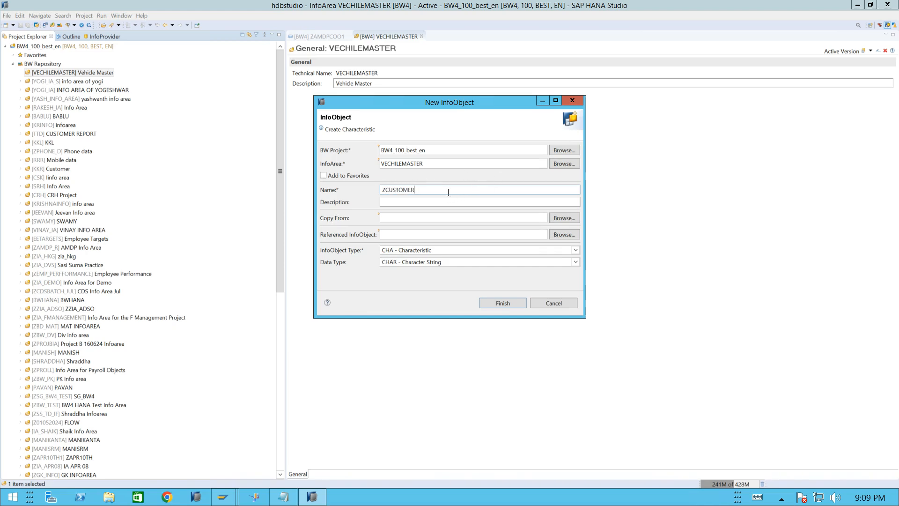
{"action": "double_click", "coordinate": [383, 189]}
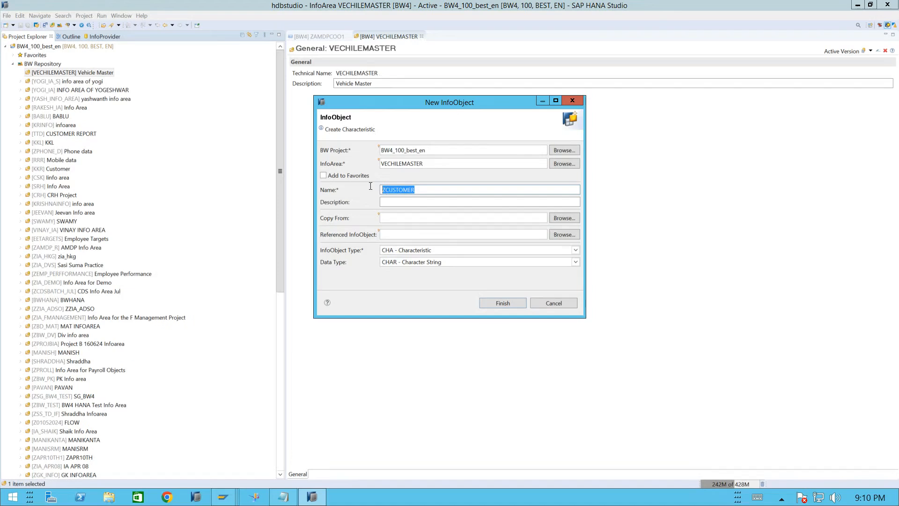
{"action": "left_click", "coordinate": [385, 190]}
{"action": "key", "text": "BackSpace"}
{"action": "type", "text": "Y"}
{"action": "left_click", "coordinate": [397, 202]}
{"action": "type", "text": "Customer"}
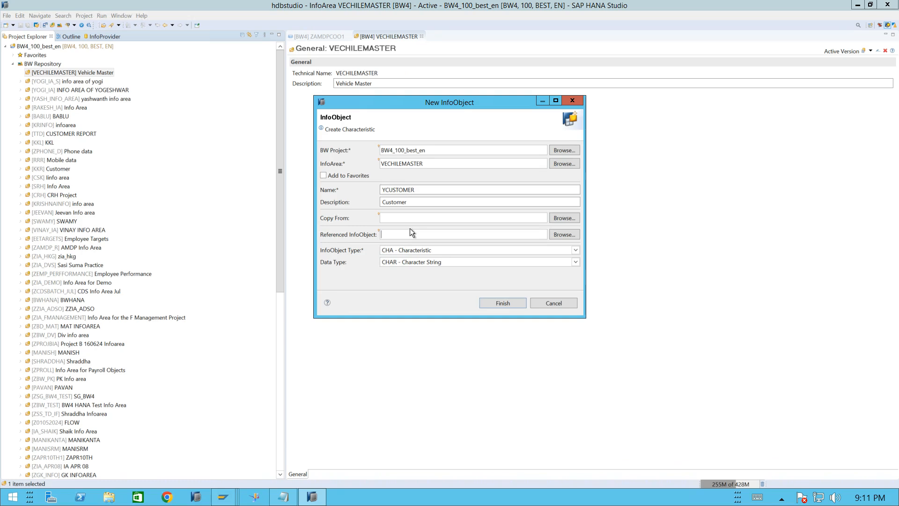
{"action": "left_click", "coordinate": [498, 302]}
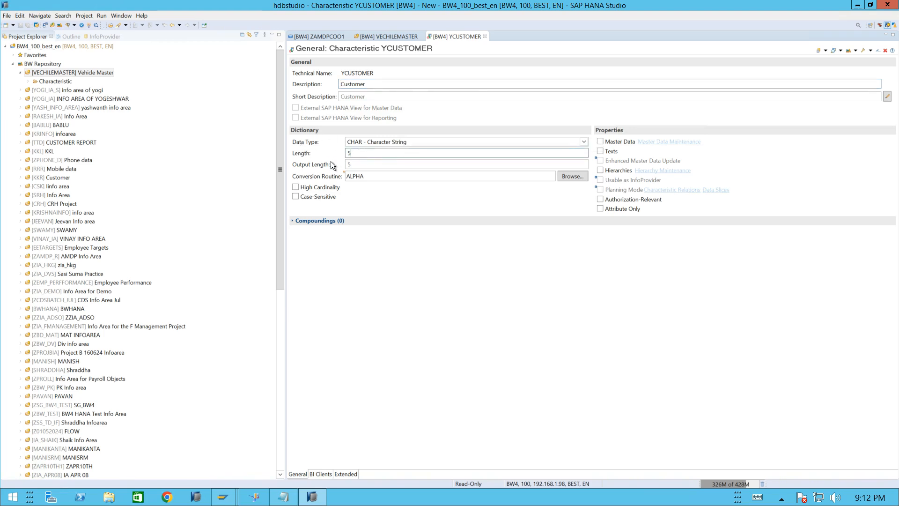
Review the length of the YCUSTOMER characteristic and browse the available conversion routines without selecting another one.
{"action": "left_click", "coordinate": [350, 154]}
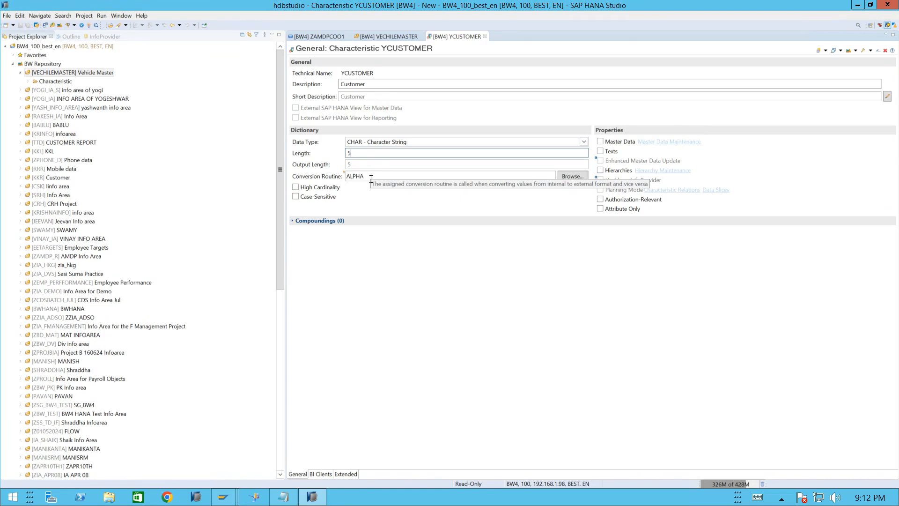
{"action": "left_click", "coordinate": [572, 176]}
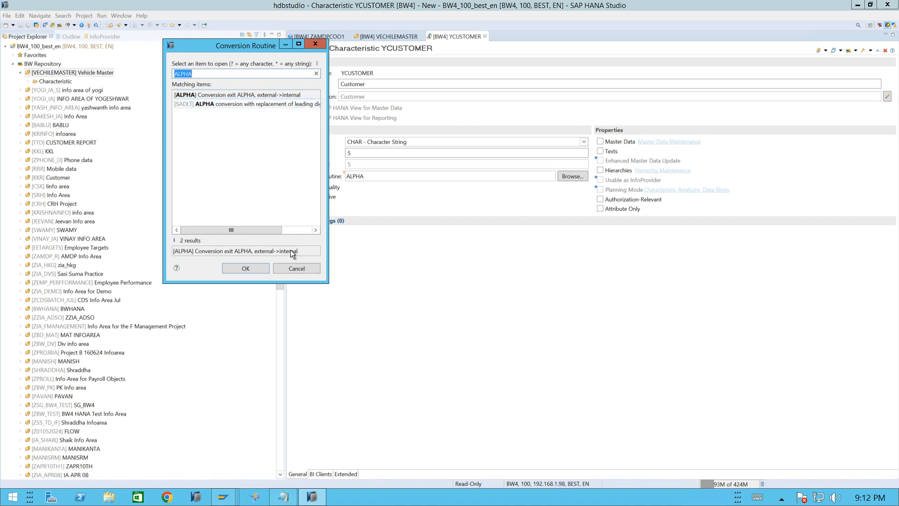
{"action": "left_click", "coordinate": [299, 268]}
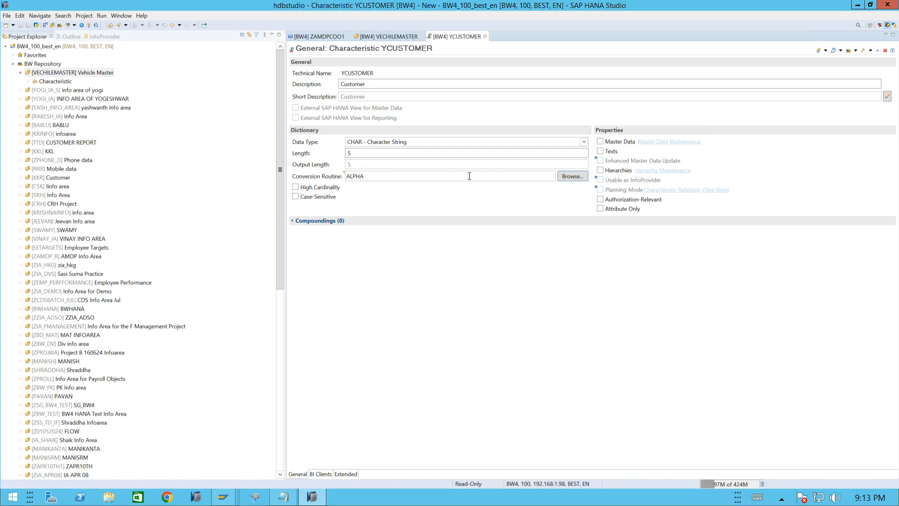
Try the Master Data, Texts and Hierarchies properties on the YCUSTOMER characteristic, clearing all three again.
{"action": "left_click", "coordinate": [603, 141]}
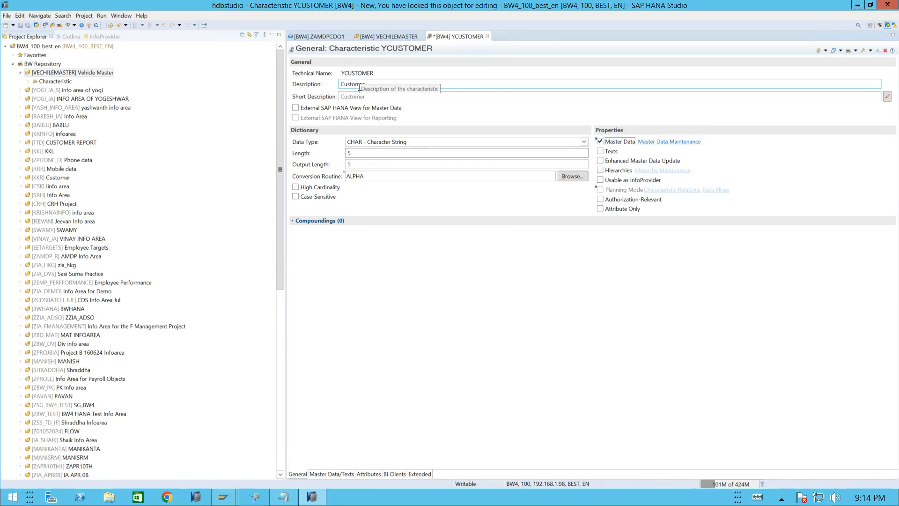
{"action": "left_click", "coordinate": [600, 152]}
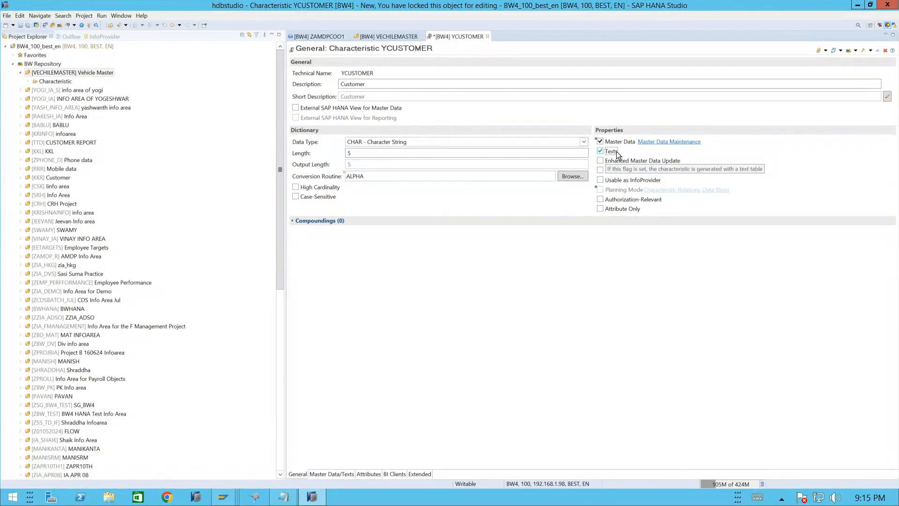
{"action": "left_click", "coordinate": [601, 171]}
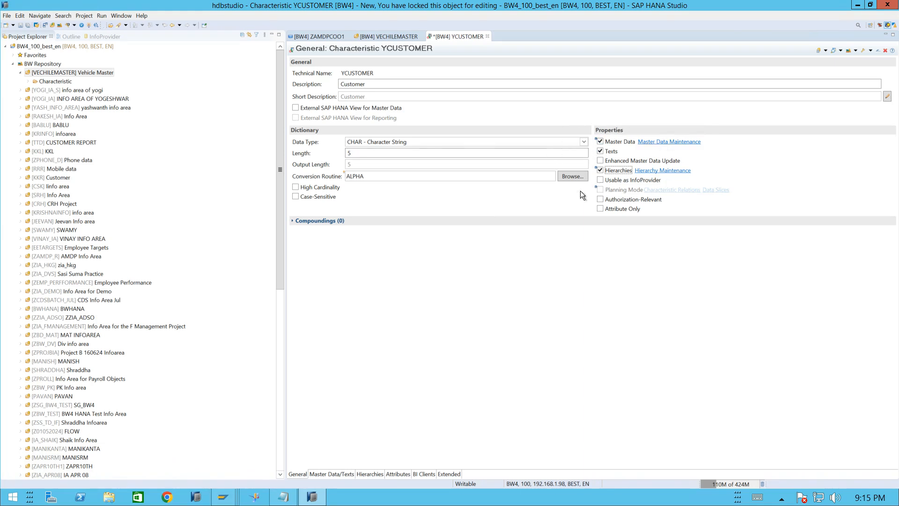
{"action": "left_click", "coordinate": [600, 171]}
{"action": "left_click", "coordinate": [601, 151]}
{"action": "left_click", "coordinate": [600, 142]}
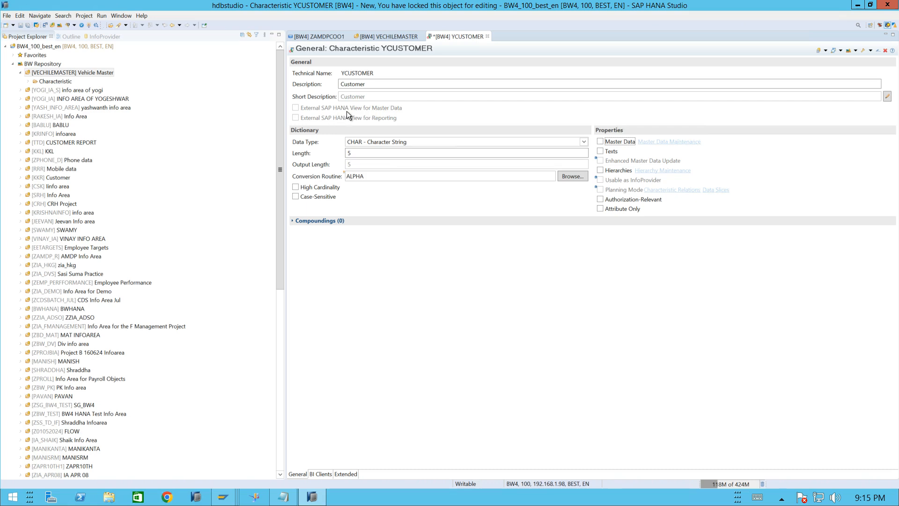
Enable Master Data, Texts and Hierarchies on the YCUSTOMER characteristic, leave Usable as InfoProvider off, and activate it.
{"action": "left_click", "coordinate": [601, 143]}
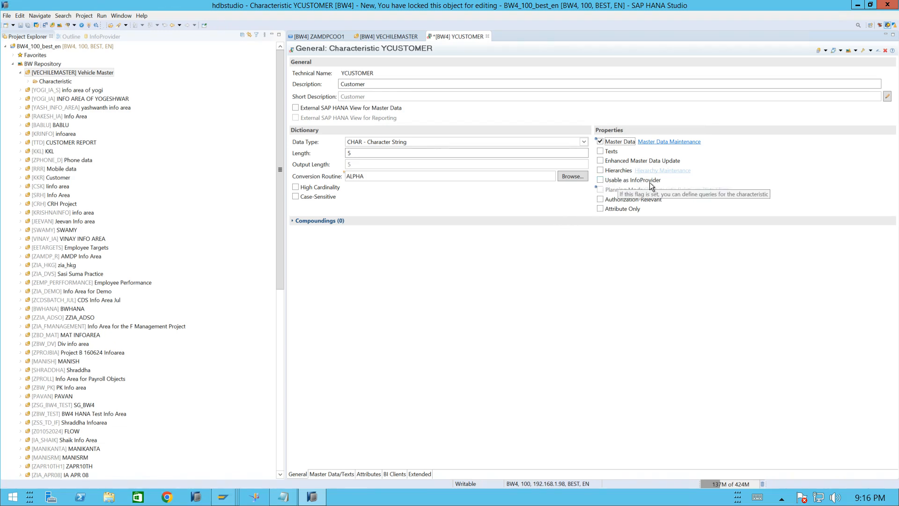
{"action": "left_click", "coordinate": [602, 181]}
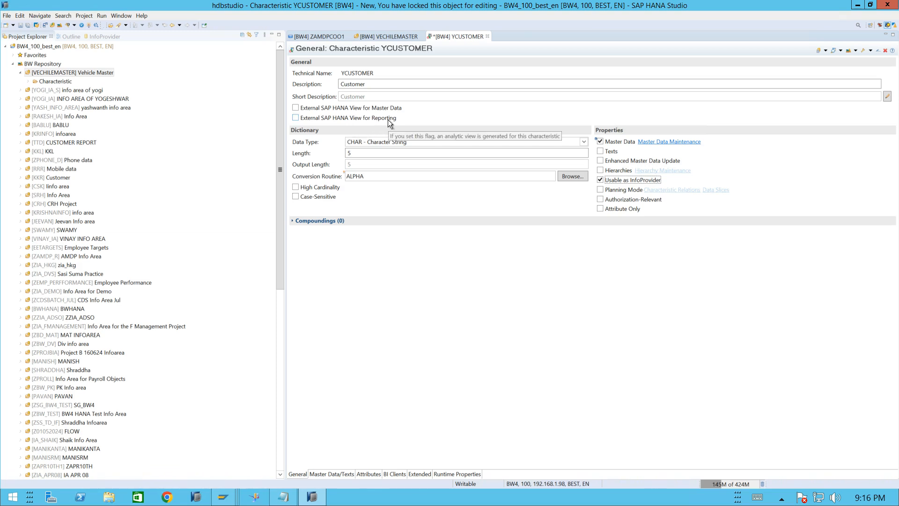
{"action": "left_click", "coordinate": [600, 151]}
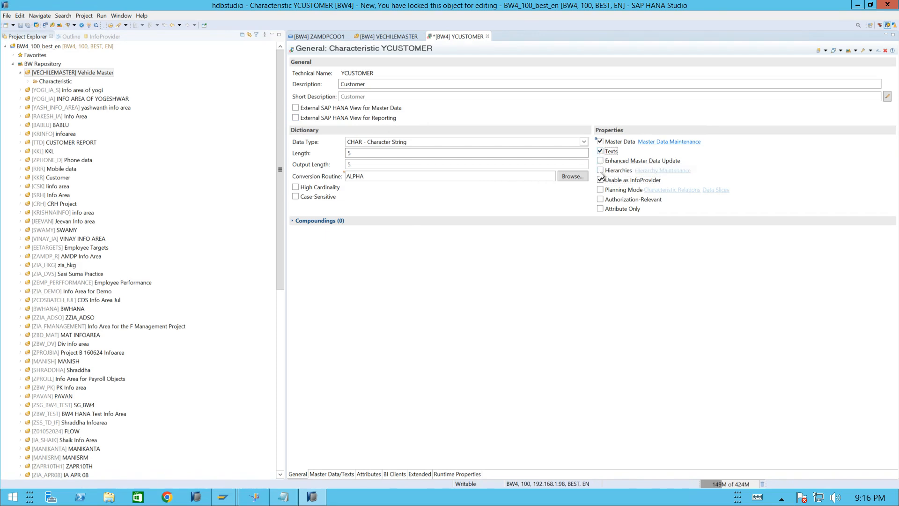
{"action": "left_click", "coordinate": [600, 170]}
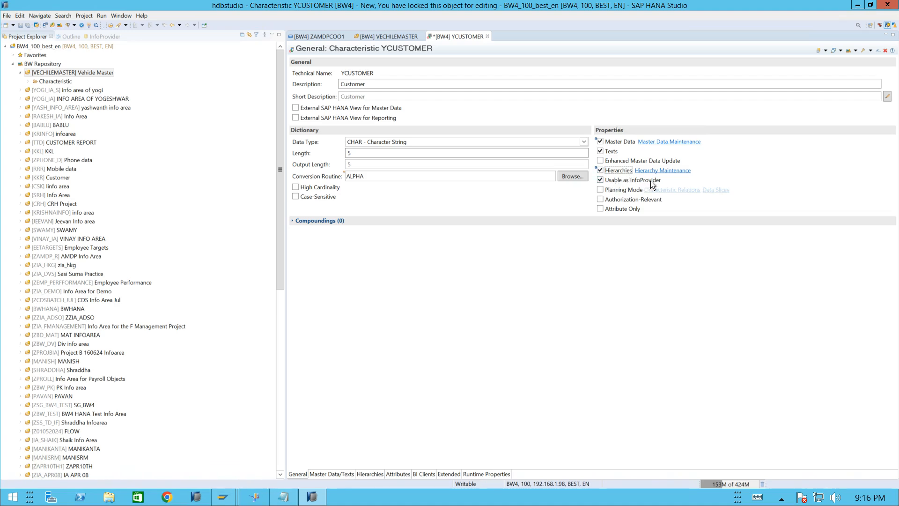
{"action": "left_click", "coordinate": [601, 180]}
{"action": "left_click", "coordinate": [600, 181]}
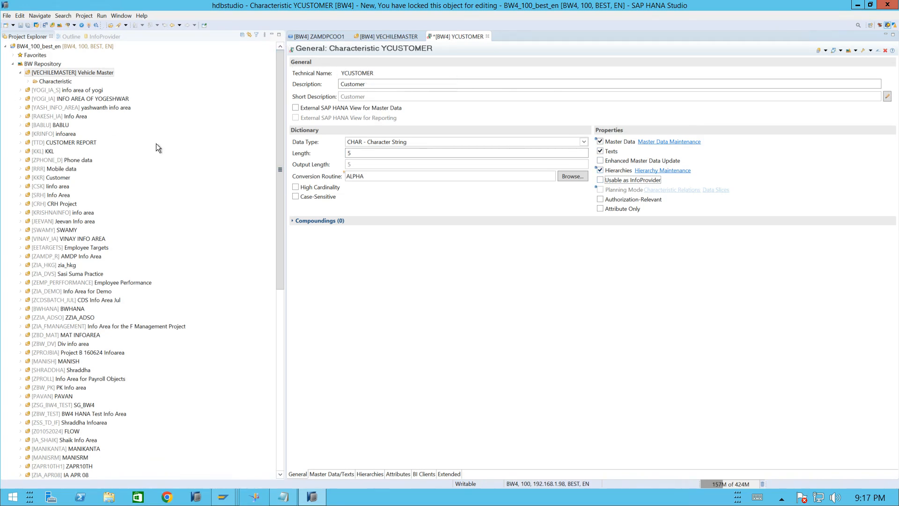
{"action": "left_click", "coordinate": [90, 26]}
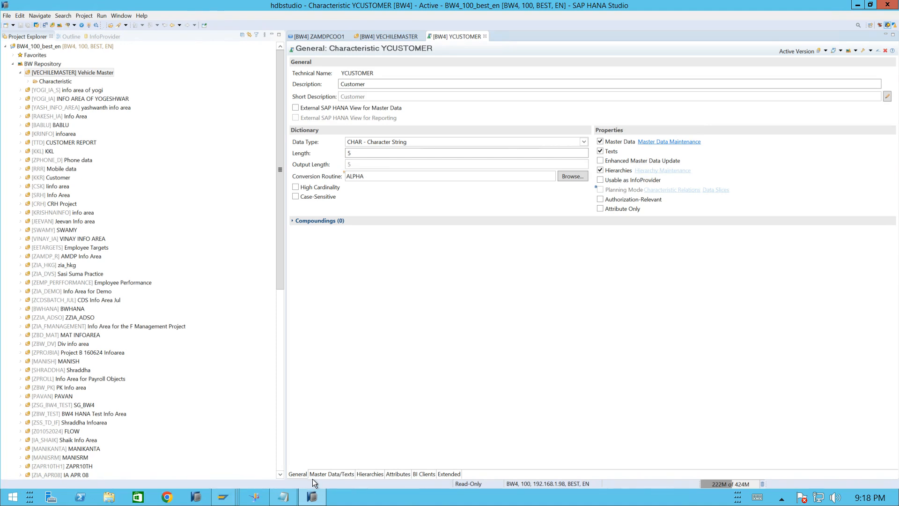
Review YCUSTOMER's master data, text and hierarchy settings and expand the Characteristic folder under the Vehicle Master InfoArea.
{"action": "left_click", "coordinate": [328, 474]}
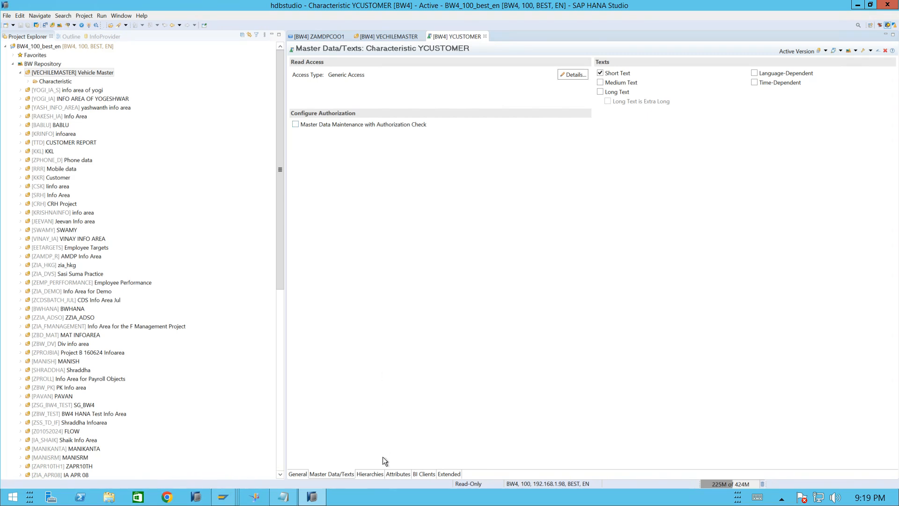
{"action": "left_click", "coordinate": [371, 475]}
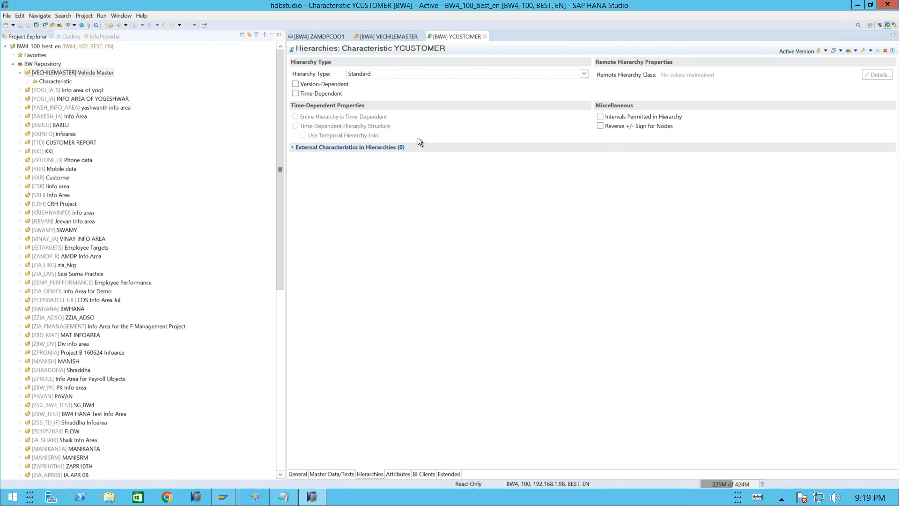
{"action": "left_click", "coordinate": [378, 37]}
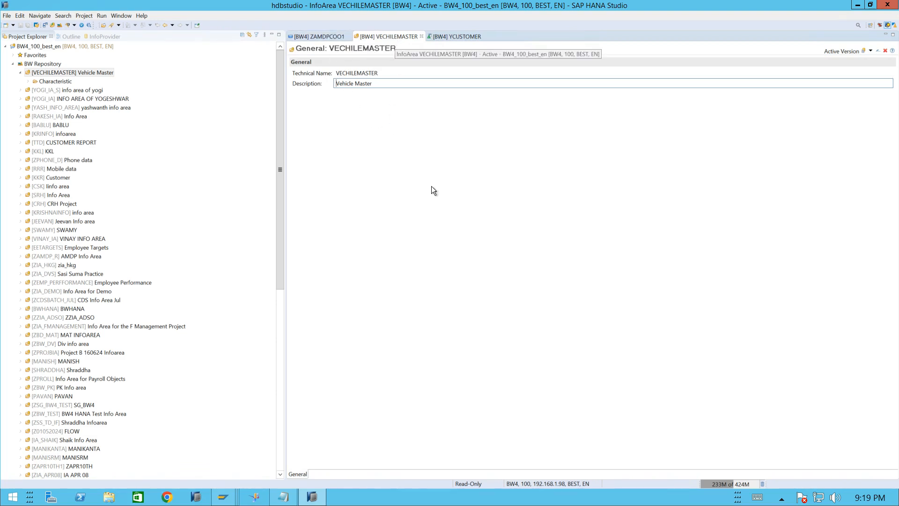
{"action": "left_click", "coordinate": [467, 35]}
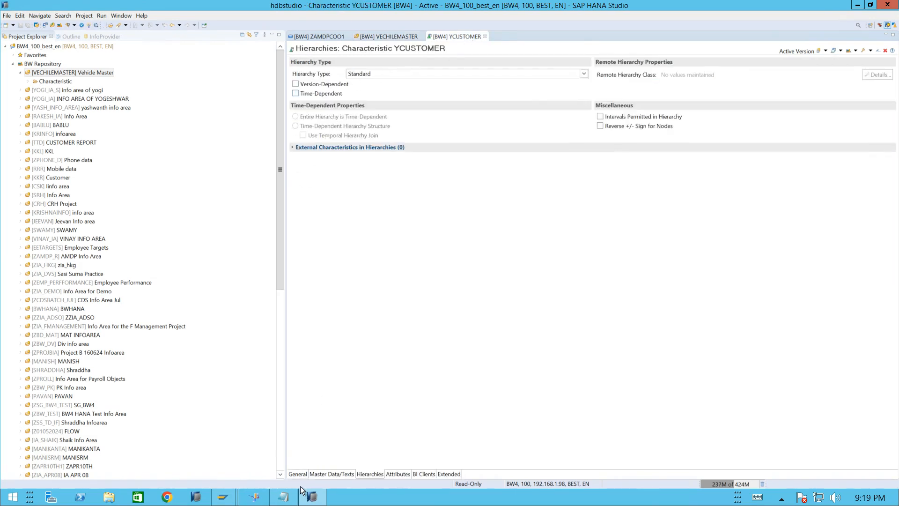
{"action": "left_click", "coordinate": [295, 472]}
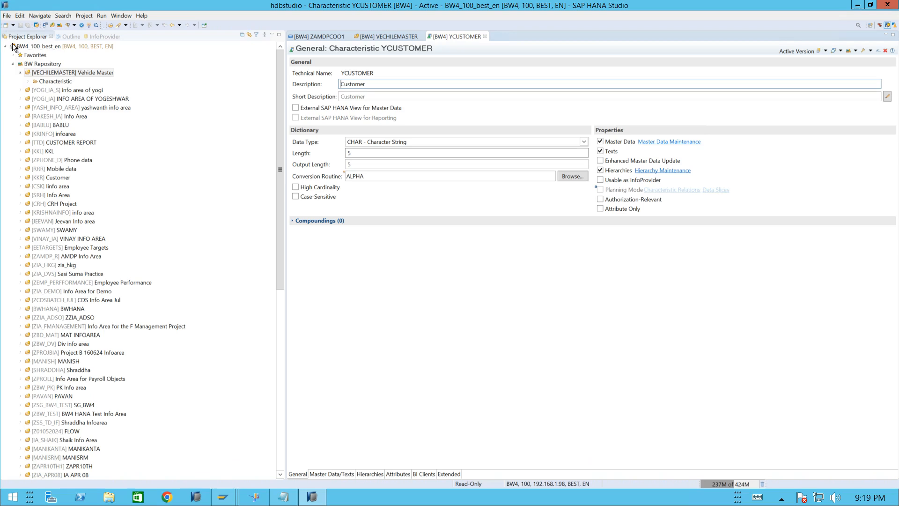
{"action": "left_click", "coordinate": [26, 78]}
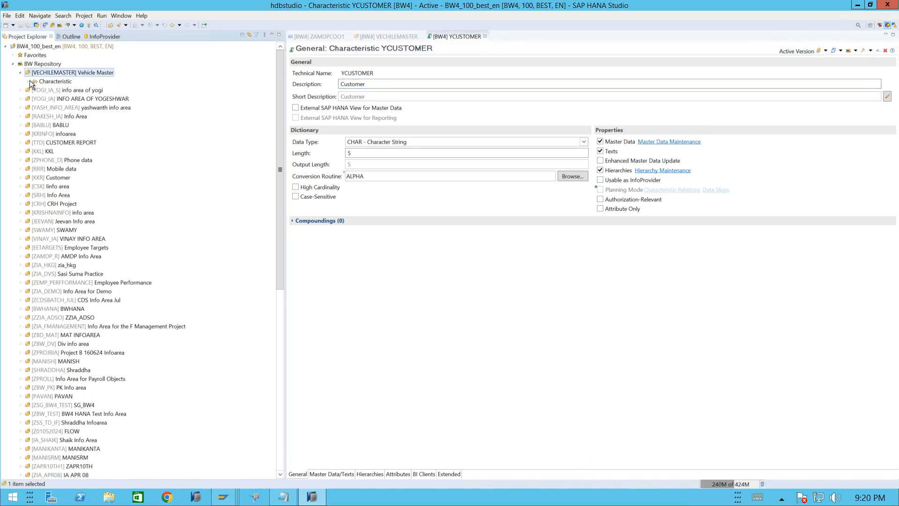
{"action": "left_click", "coordinate": [29, 81]}
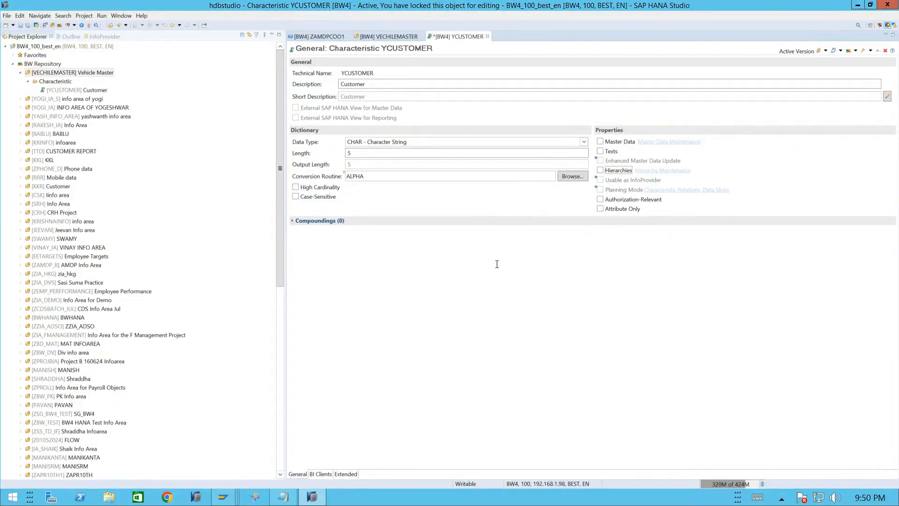
Re-enable the Master Data, Texts and Hierarchies properties on the YCUSTOMER characteristic, checking its attribute and text settings.
{"action": "left_click", "coordinate": [599, 142]}
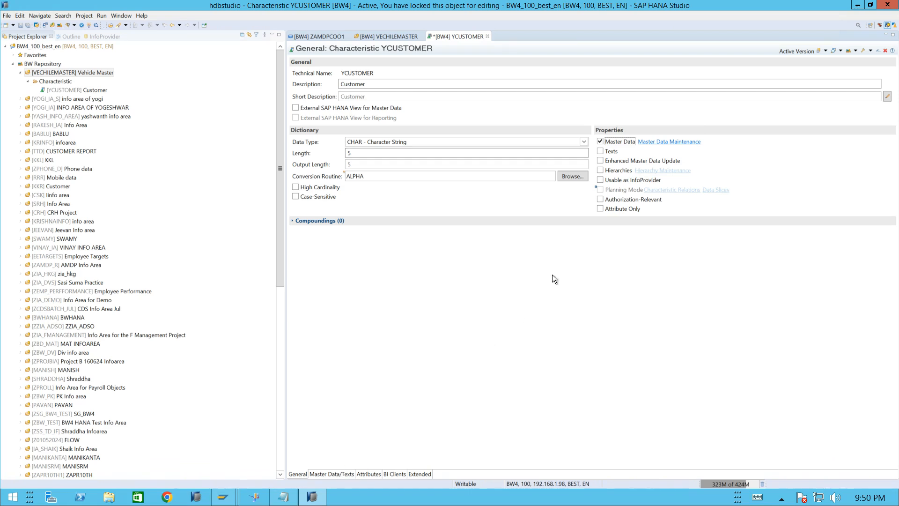
{"action": "left_click", "coordinate": [600, 150]}
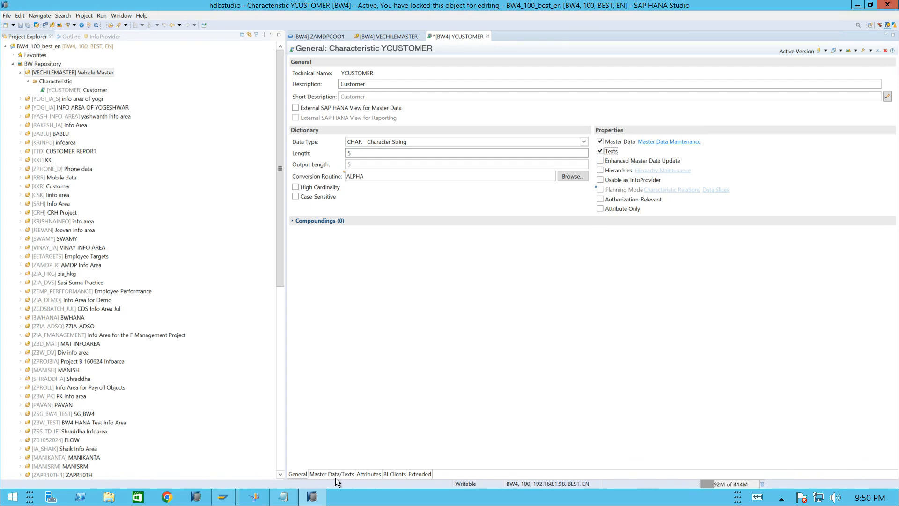
{"action": "left_click", "coordinate": [367, 474]}
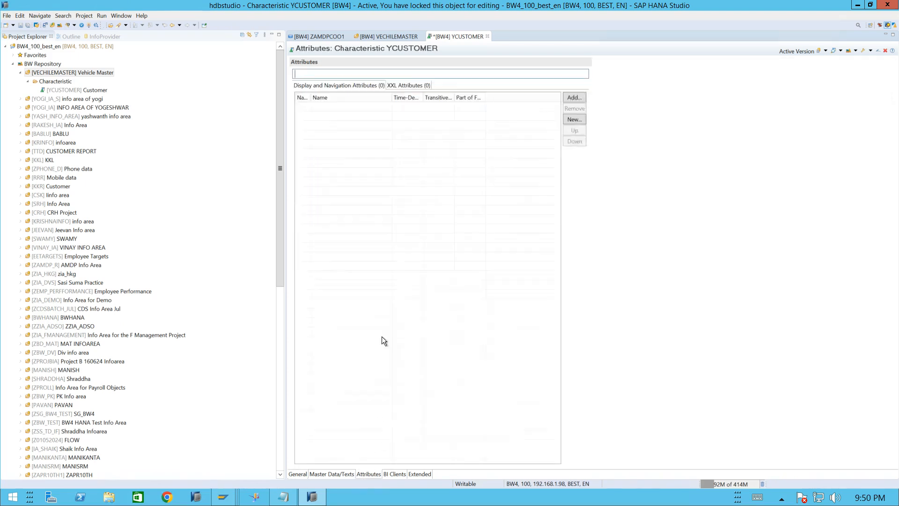
{"action": "left_click", "coordinate": [338, 473]}
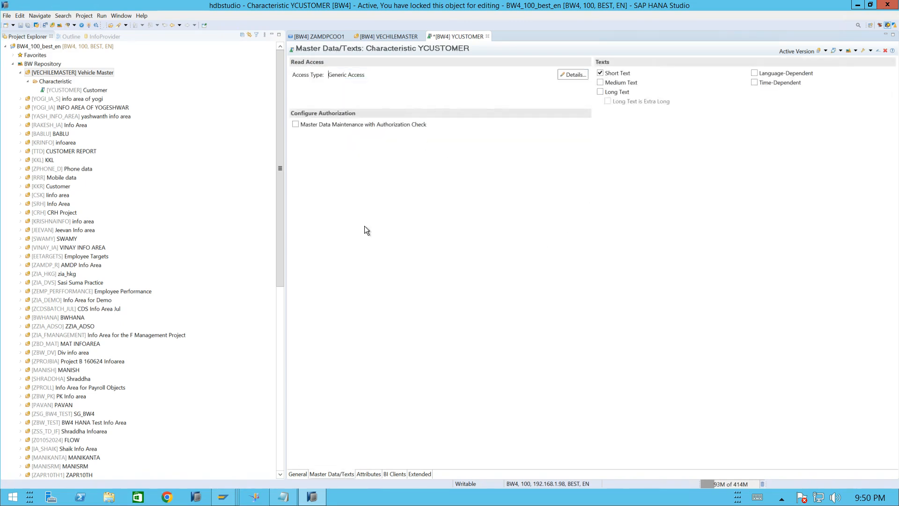
{"action": "left_click", "coordinate": [297, 474]}
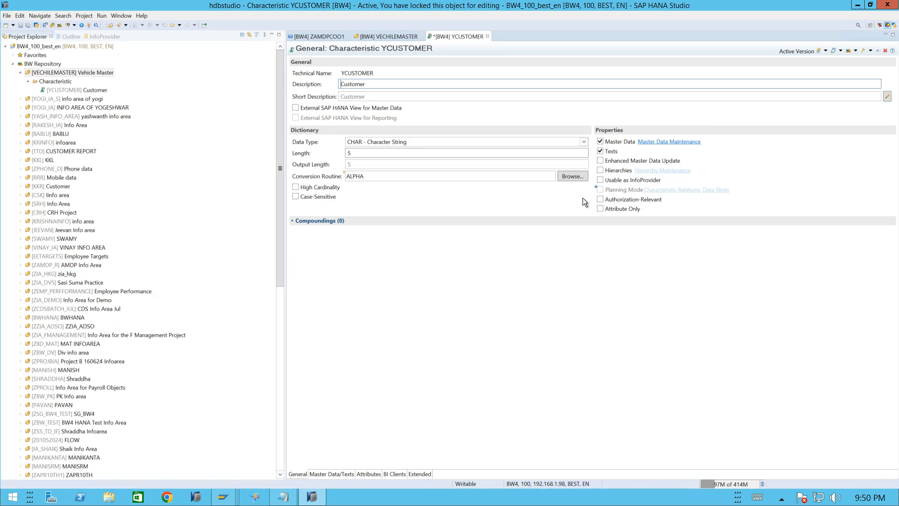
{"action": "left_click", "coordinate": [600, 171]}
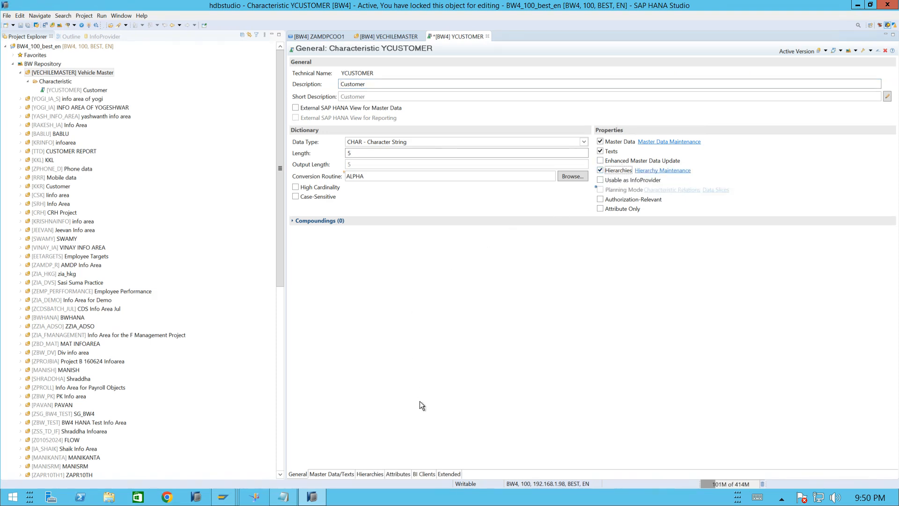
Check YCUSTOMER's hierarchy and attribute settings, and select Medium Text and Long Text for its texts.
{"action": "left_click", "coordinate": [370, 474]}
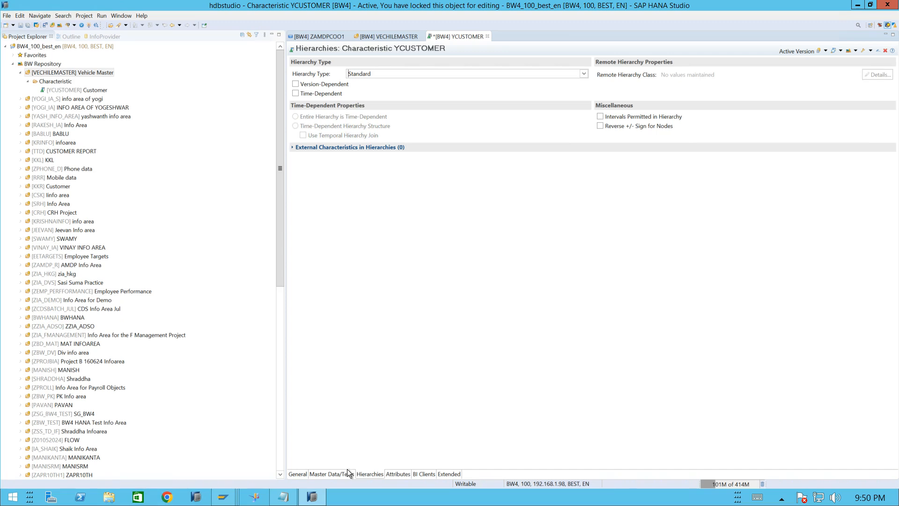
{"action": "left_click", "coordinate": [398, 474]}
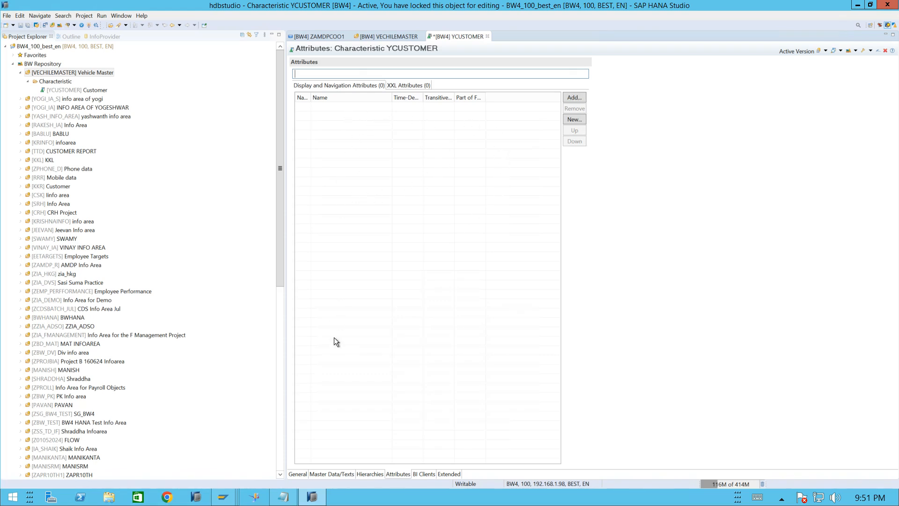
{"action": "left_click", "coordinate": [335, 474]}
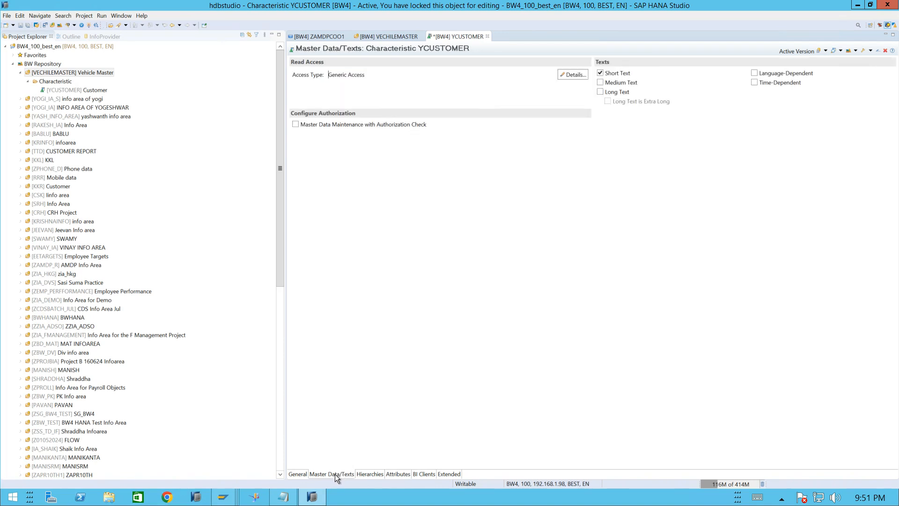
{"action": "left_click", "coordinate": [600, 83]}
{"action": "left_click", "coordinate": [599, 92]}
Recheck YCUSTOMER's hierarchy and general settings, activate the characteristic and open its attributes.
{"action": "left_click", "coordinate": [366, 475]}
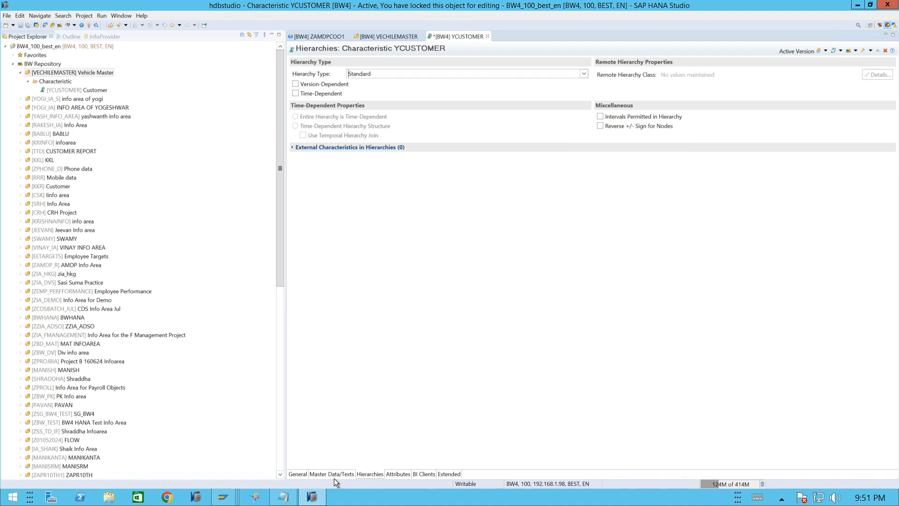
{"action": "left_click", "coordinate": [399, 473]}
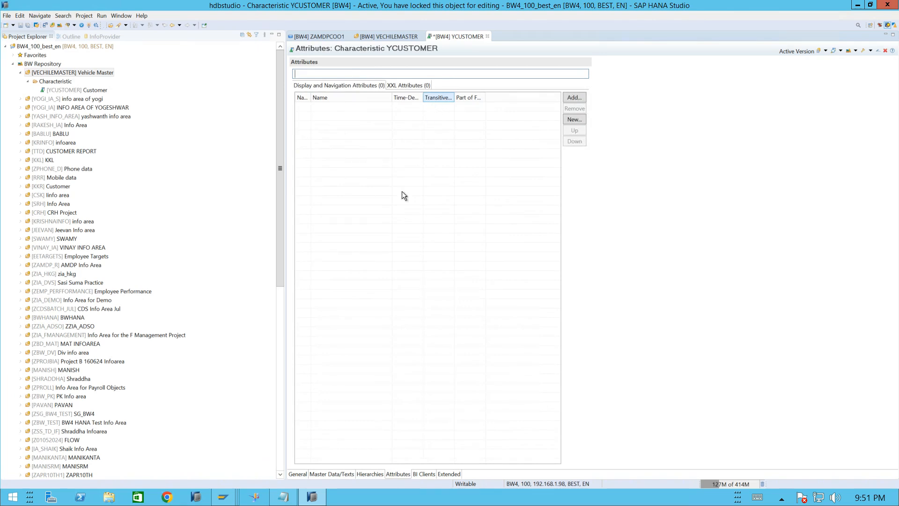
{"action": "left_click", "coordinate": [299, 473]}
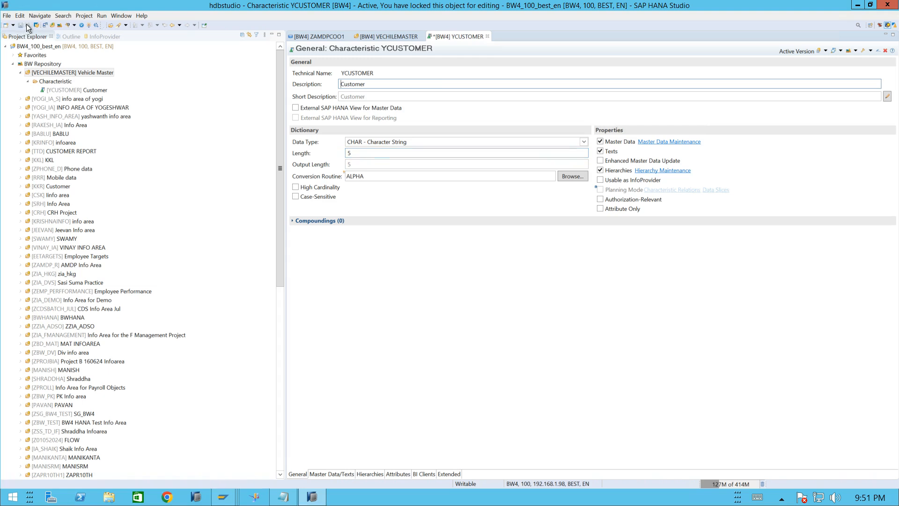
{"action": "left_click", "coordinate": [95, 26]}
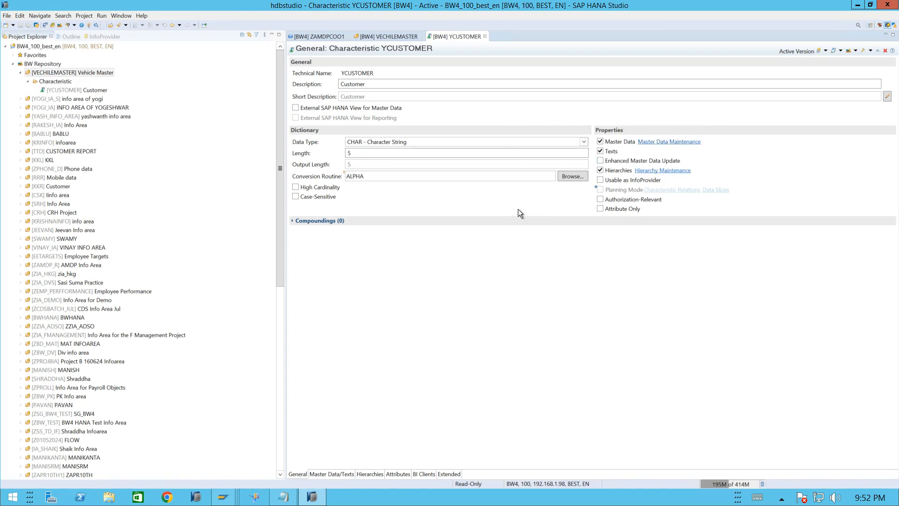
{"action": "left_click", "coordinate": [396, 474]}
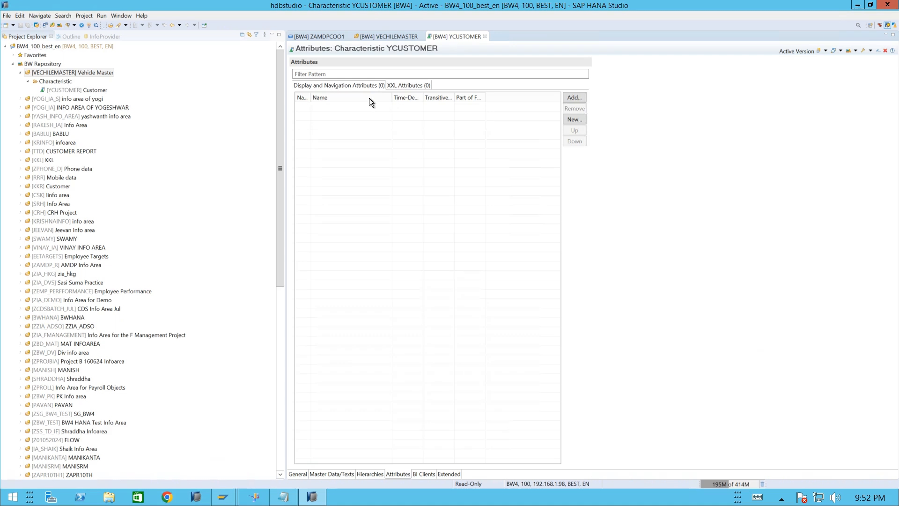